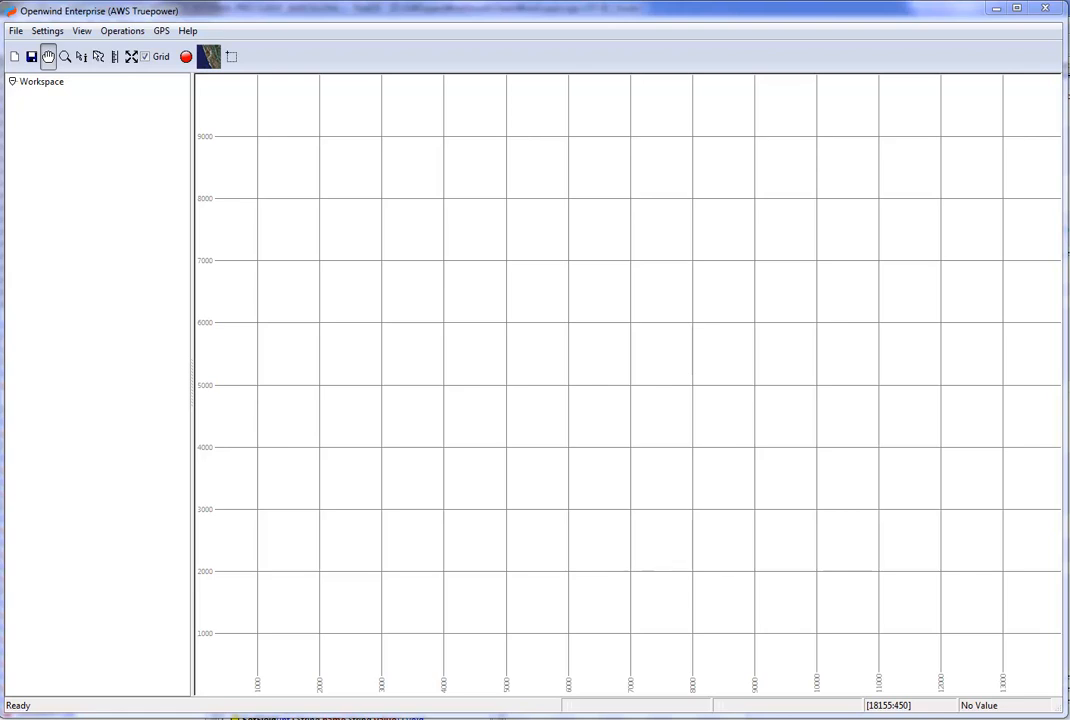
Load the WRG files for heights 20 to 160 m into the workspace and collapse all their layer groups.
drag(450, 279, 451, 279)
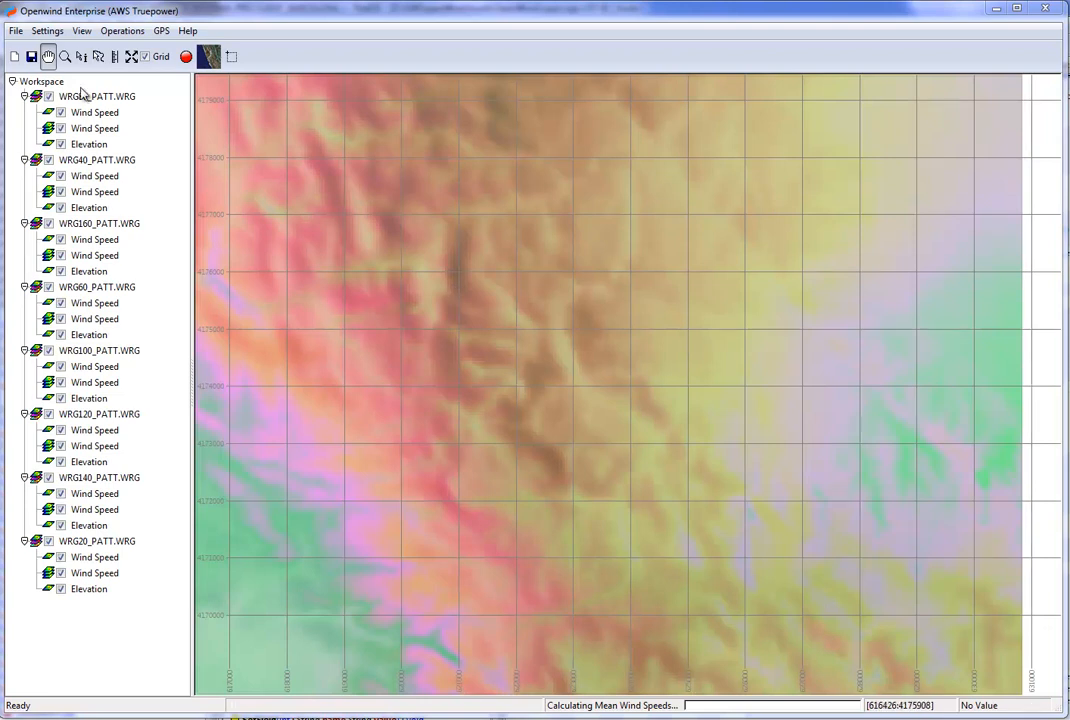
click(24, 96)
click(24, 112)
click(24, 128)
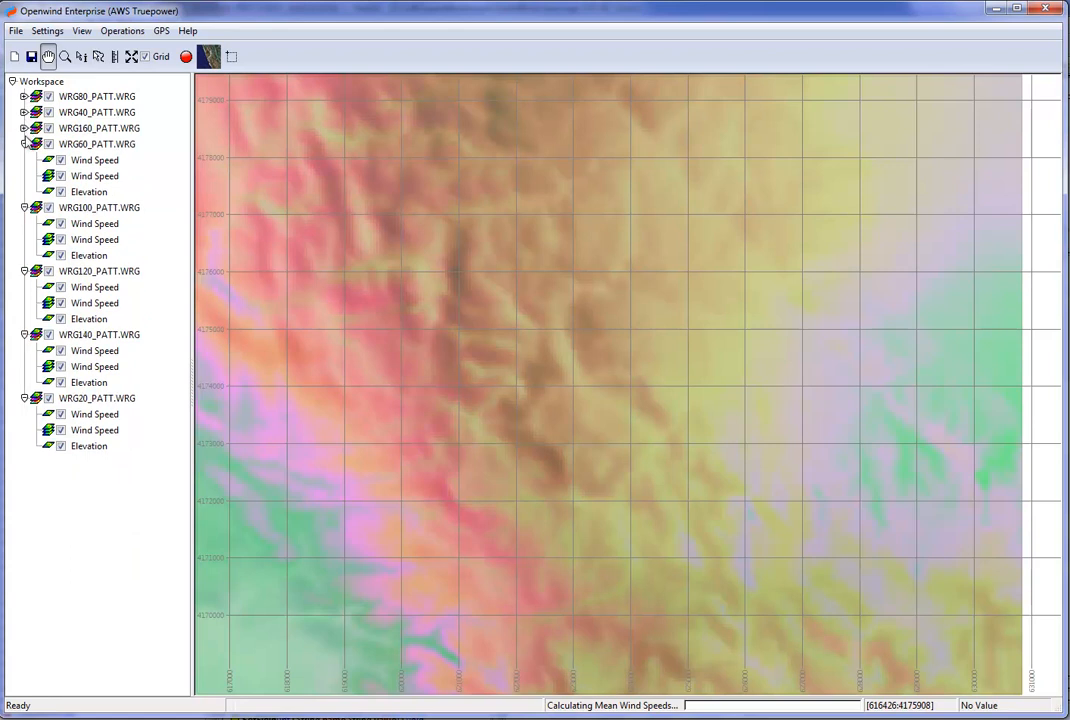
click(24, 144)
click(24, 160)
click(24, 176)
click(24, 192)
click(24, 208)
Add a new folder layer to the workspace.
right_click(80, 305)
click(148, 318)
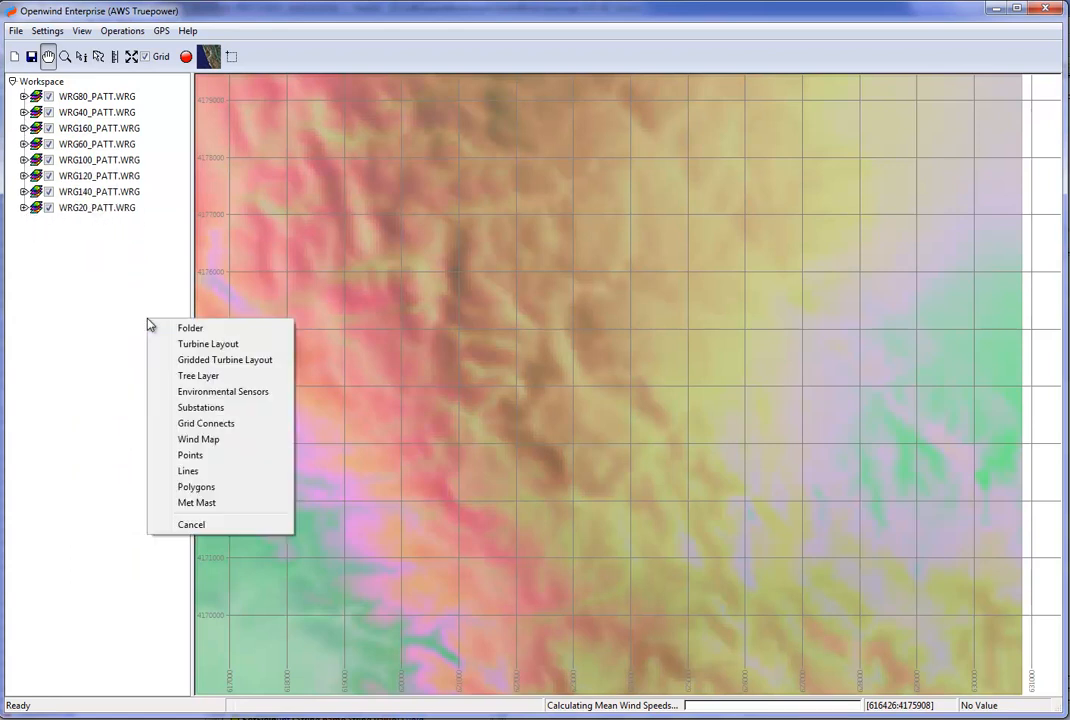
click(176, 329)
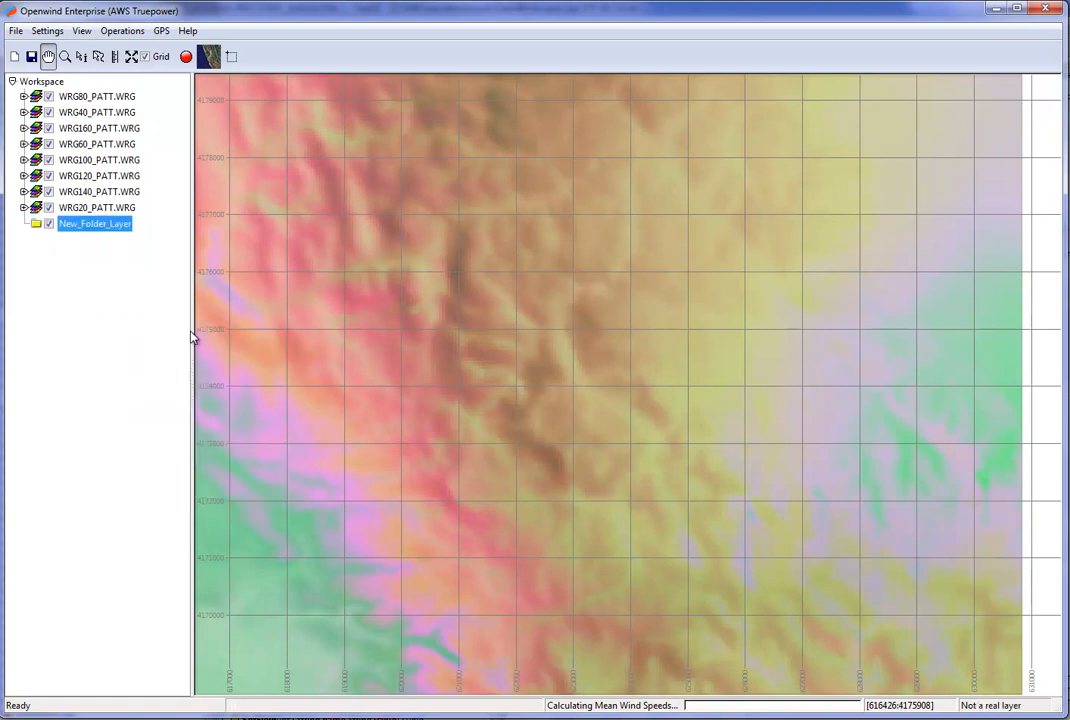
Move all eight WRG layers into the new folder and expand it.
click(83, 97)
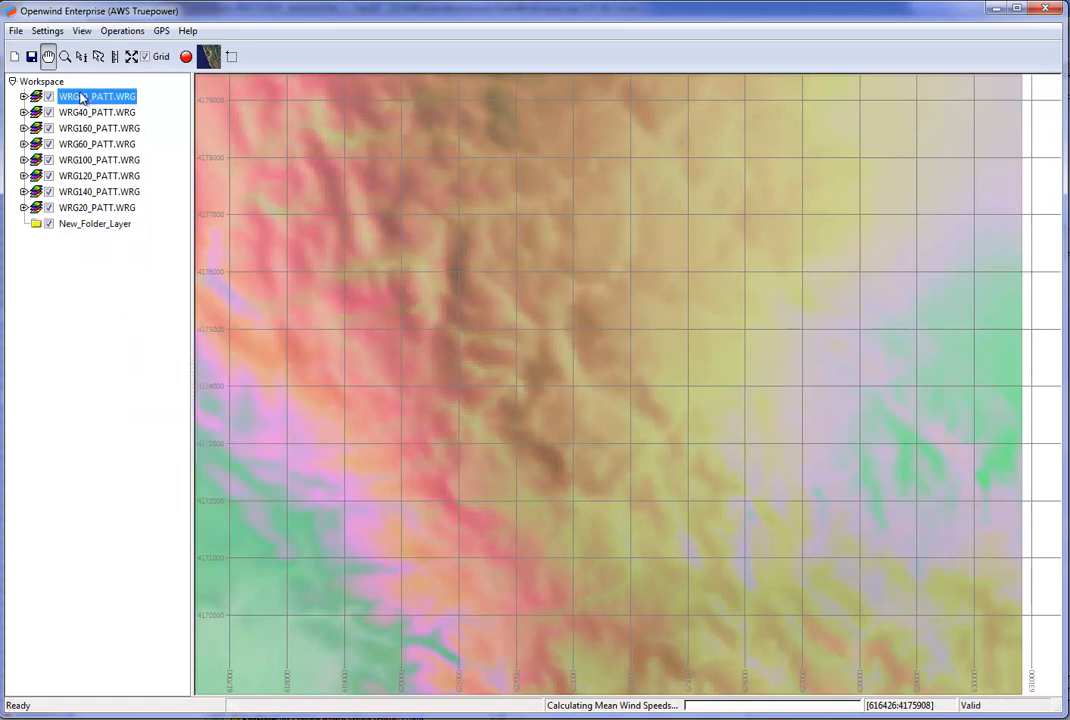
key(shift+Down)
key(shift+Down)
key(shift+Down)
key(shift+Down)
key(shift+Down)
key(shift+Down)
key(shift+Down)
drag(83, 97, 82, 226)
click(24, 96)
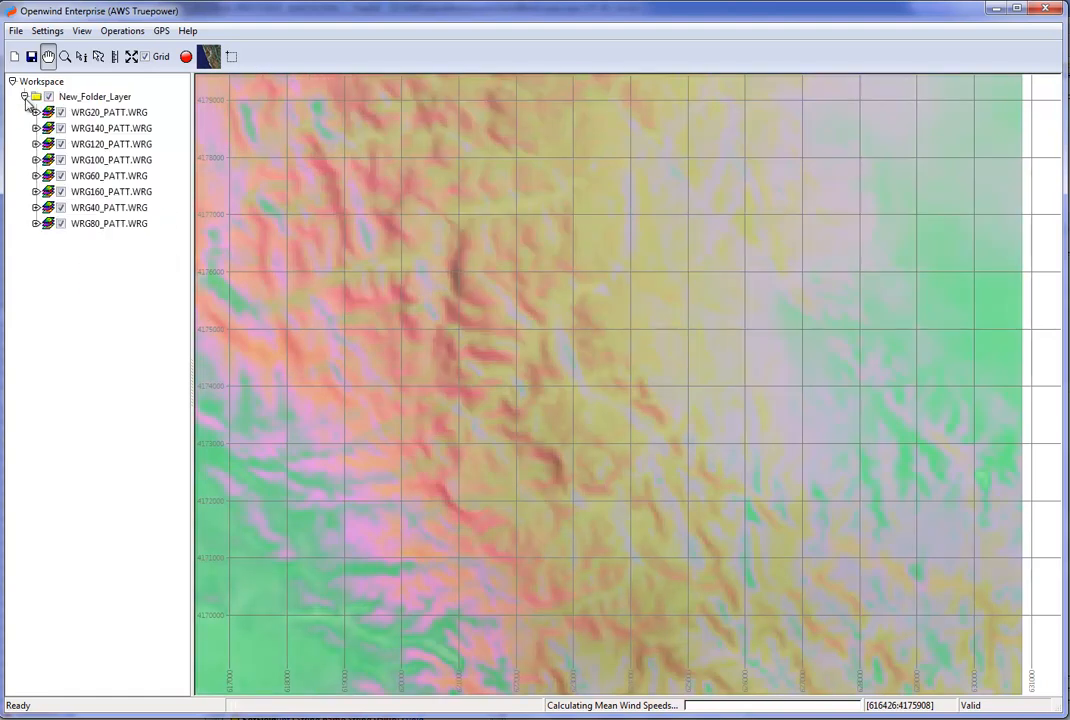
Create a multi-dimensional WRG from the folder's WRG layers, assembled by addition of height.
right_click(74, 100)
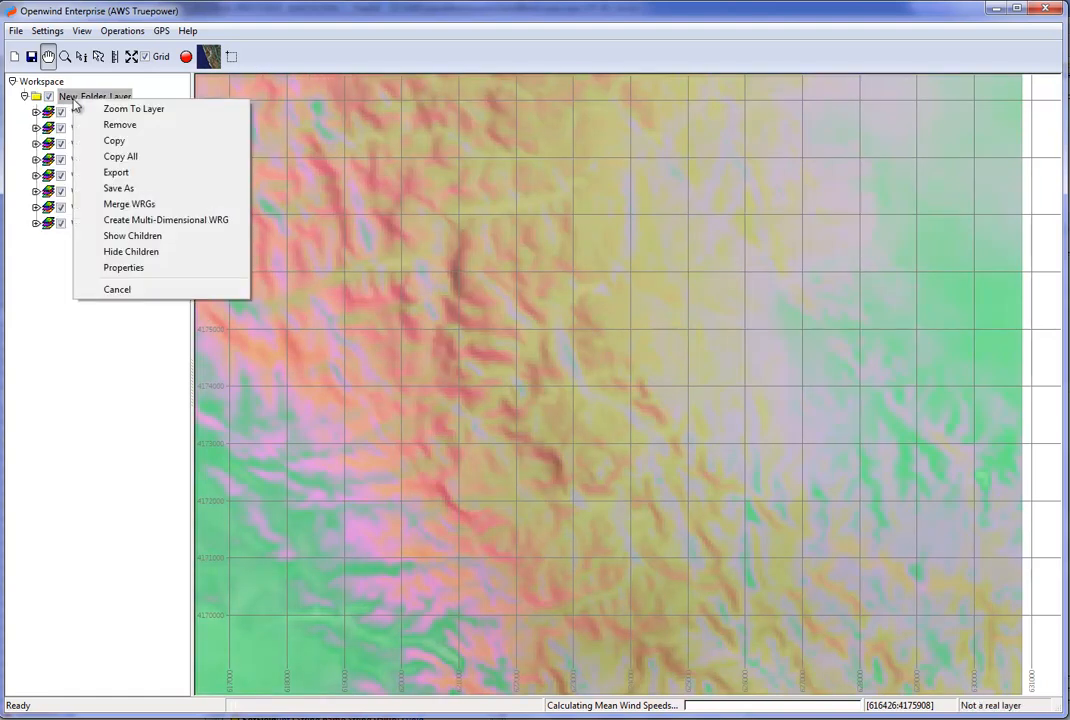
click(182, 226)
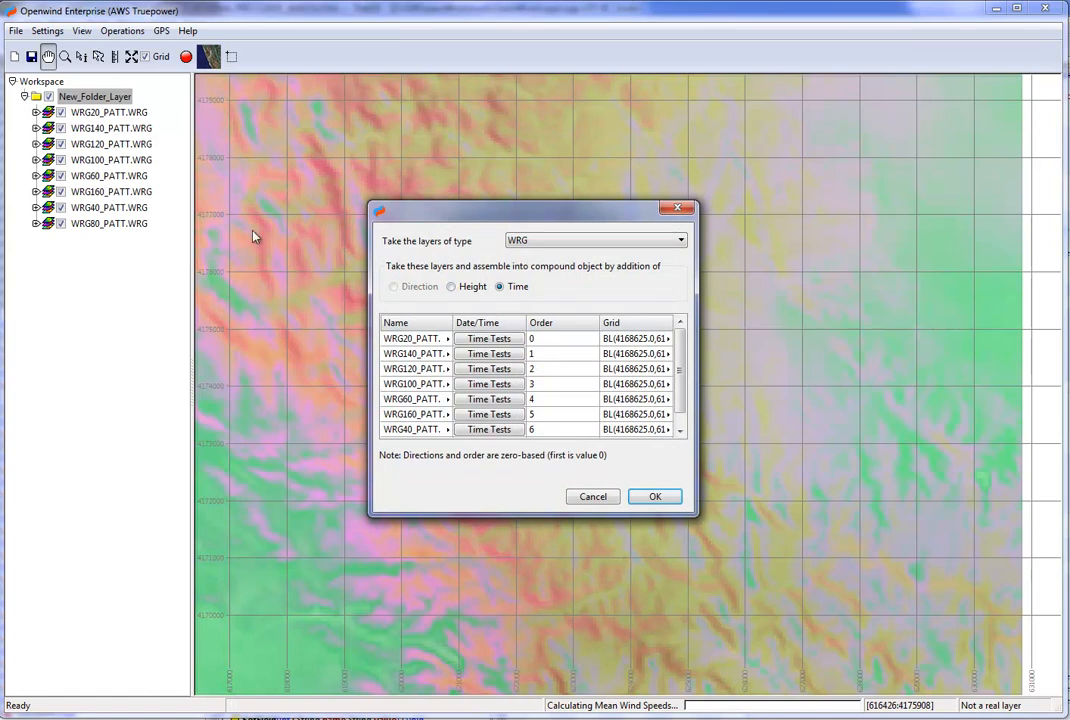
click(451, 287)
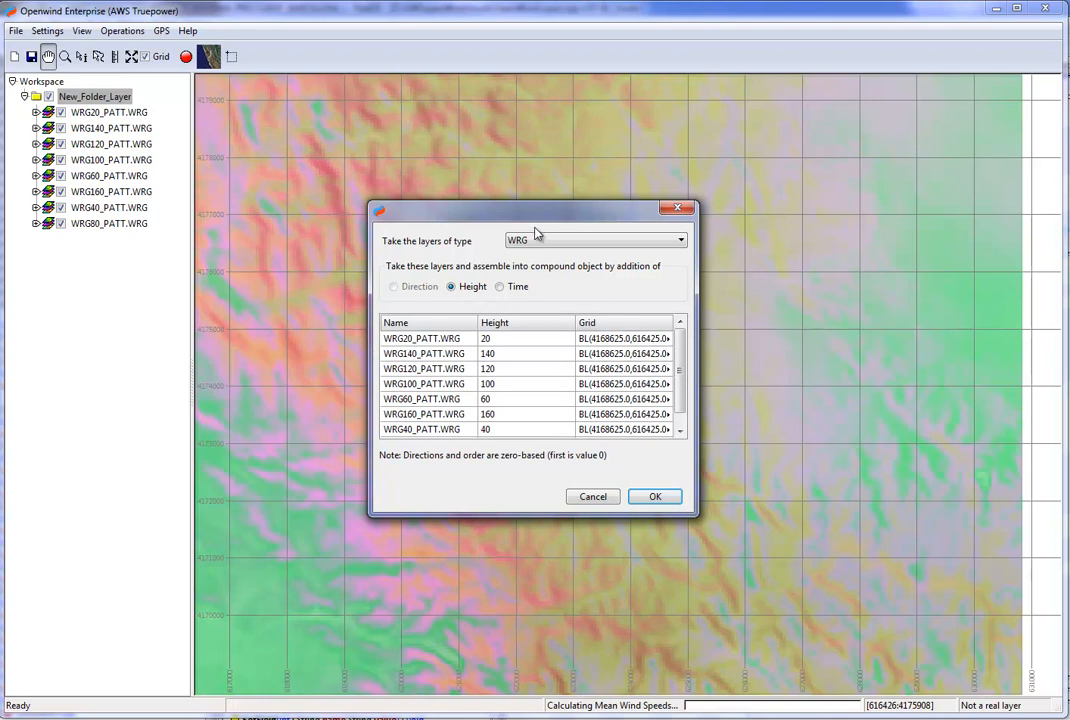
click(655, 497)
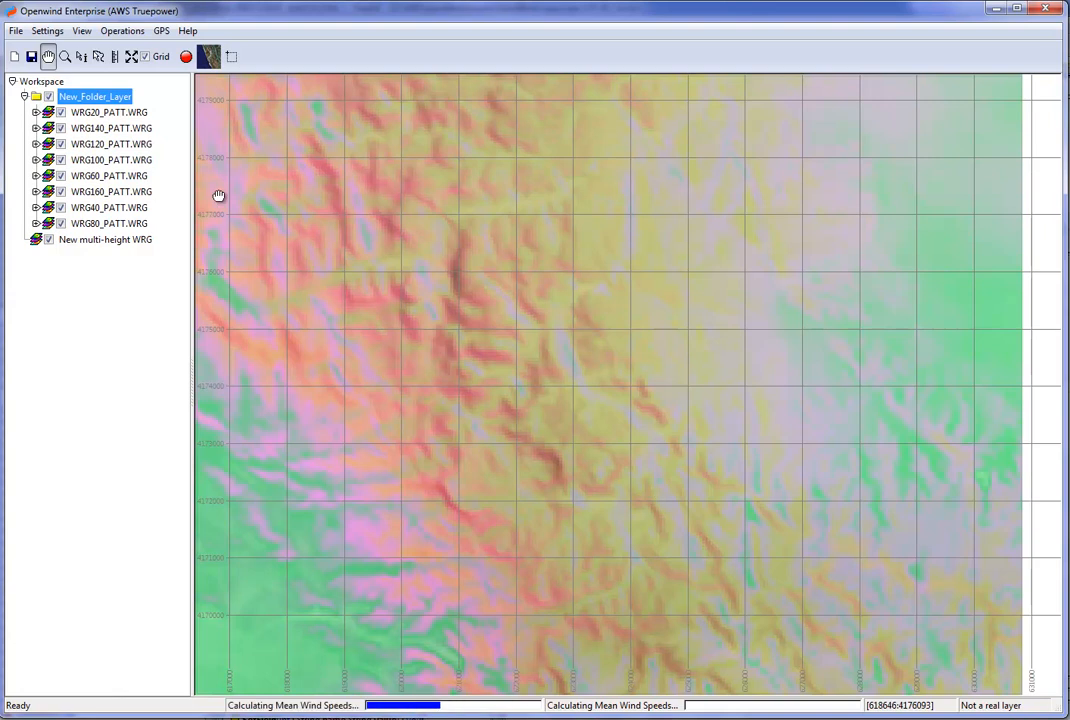
Expand the new multi-height WRG, and hide and collapse the folder holding the source WRGs.
click(23, 240)
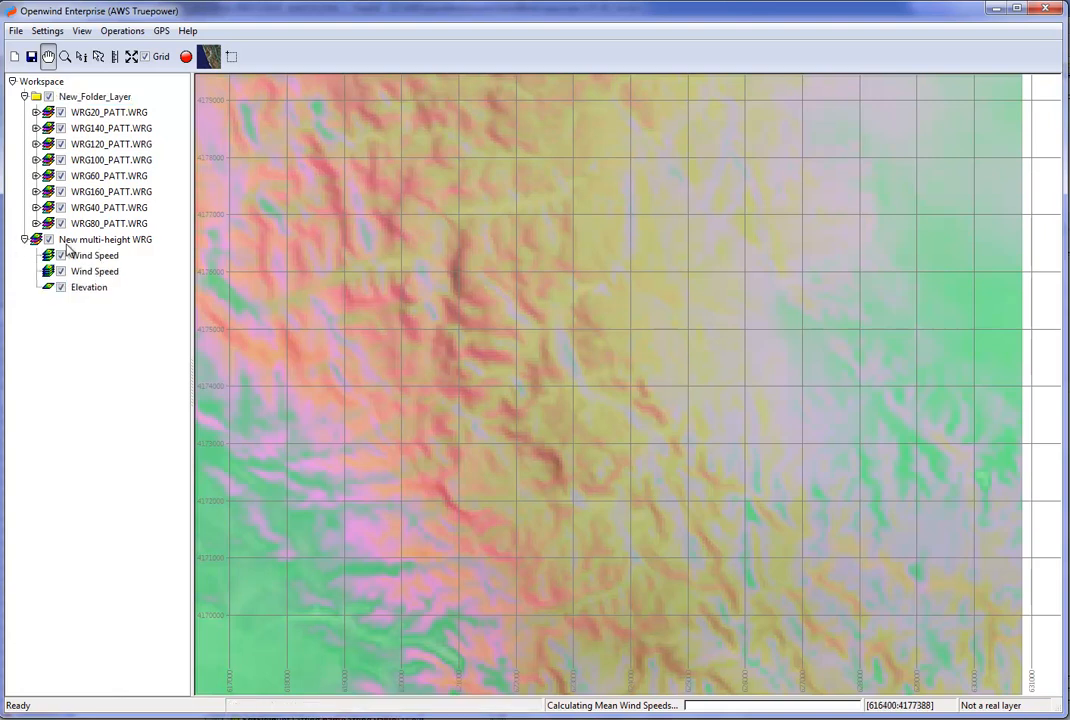
click(49, 97)
click(24, 97)
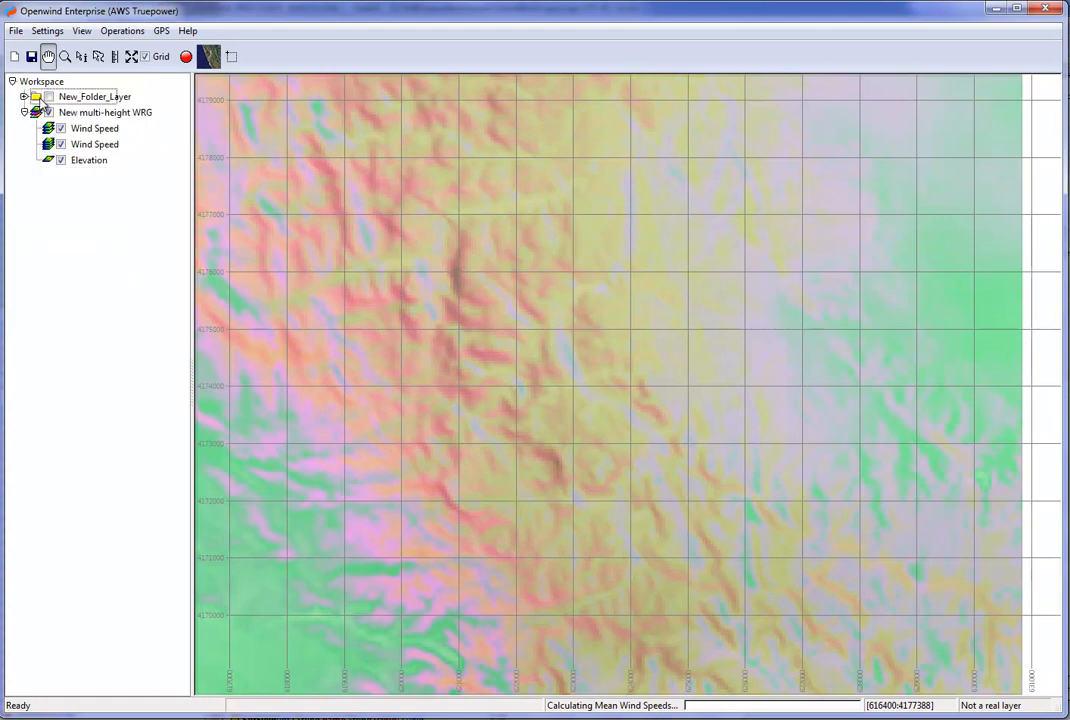
Rename the multi-height WRG layer as "annual".
double_click(80, 112)
key(ctrl+a)
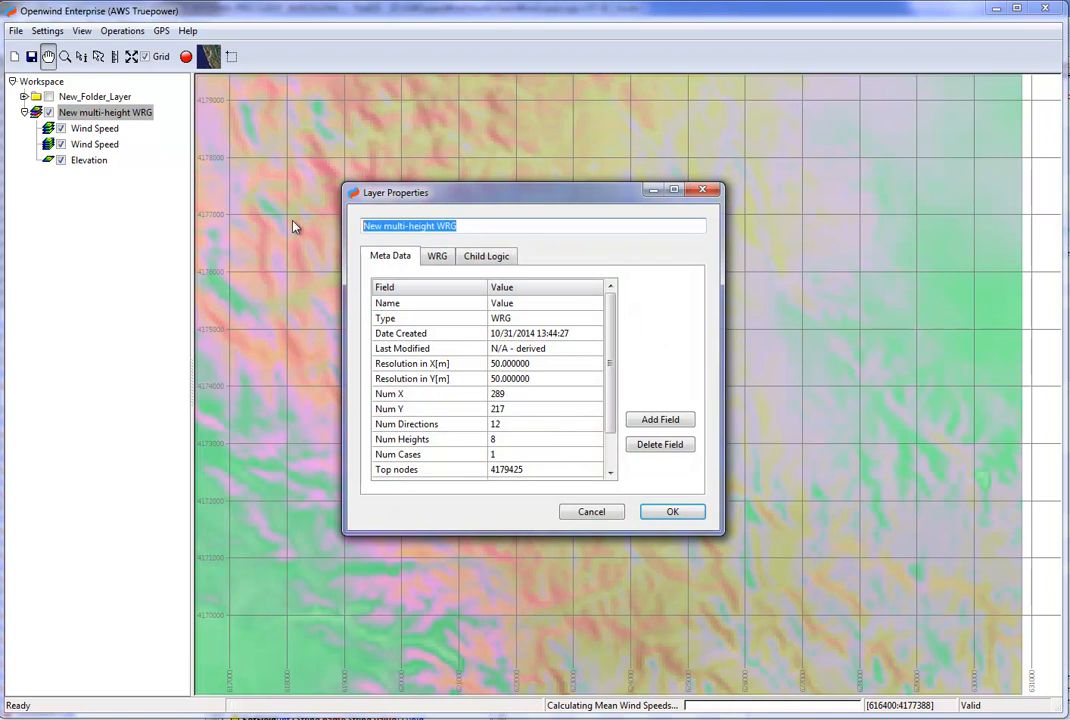
text(annual)
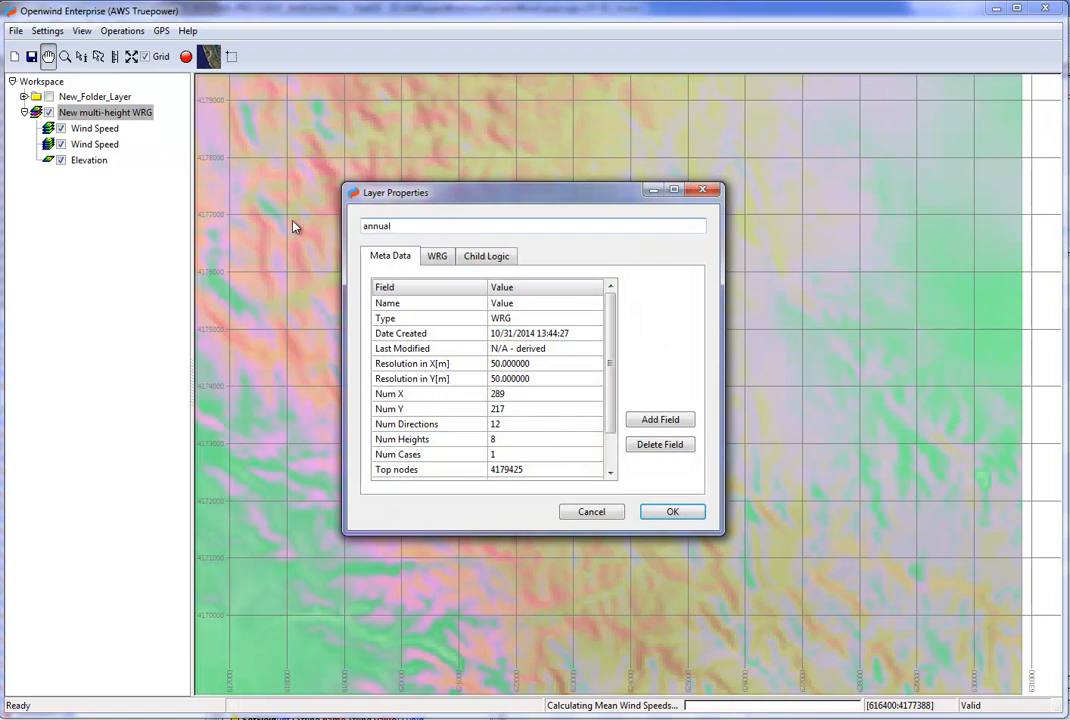
click(667, 513)
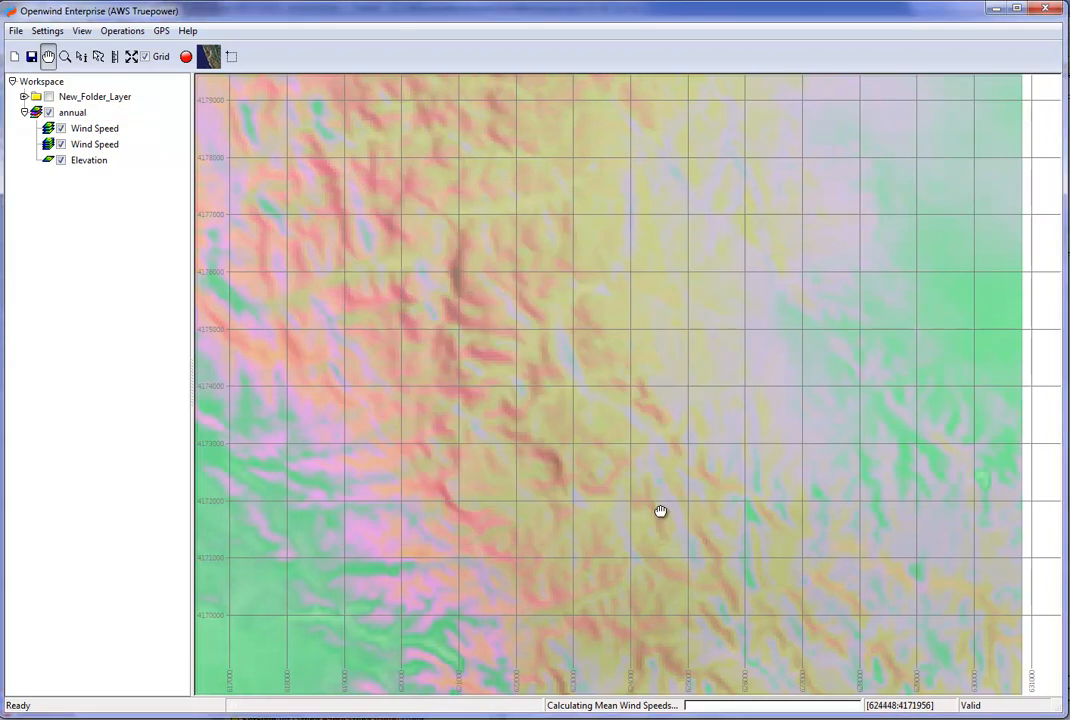
Select the first Wind Speed layer under annual and hide the second Wind Speed and Elevation layers.
click(111, 131)
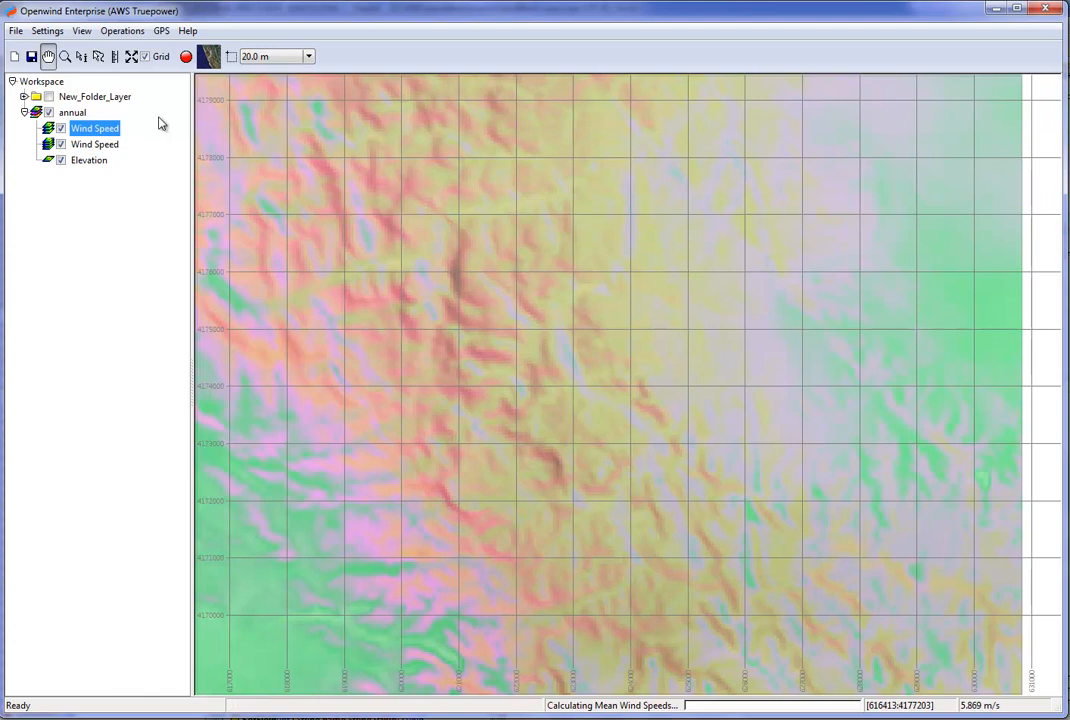
click(62, 157)
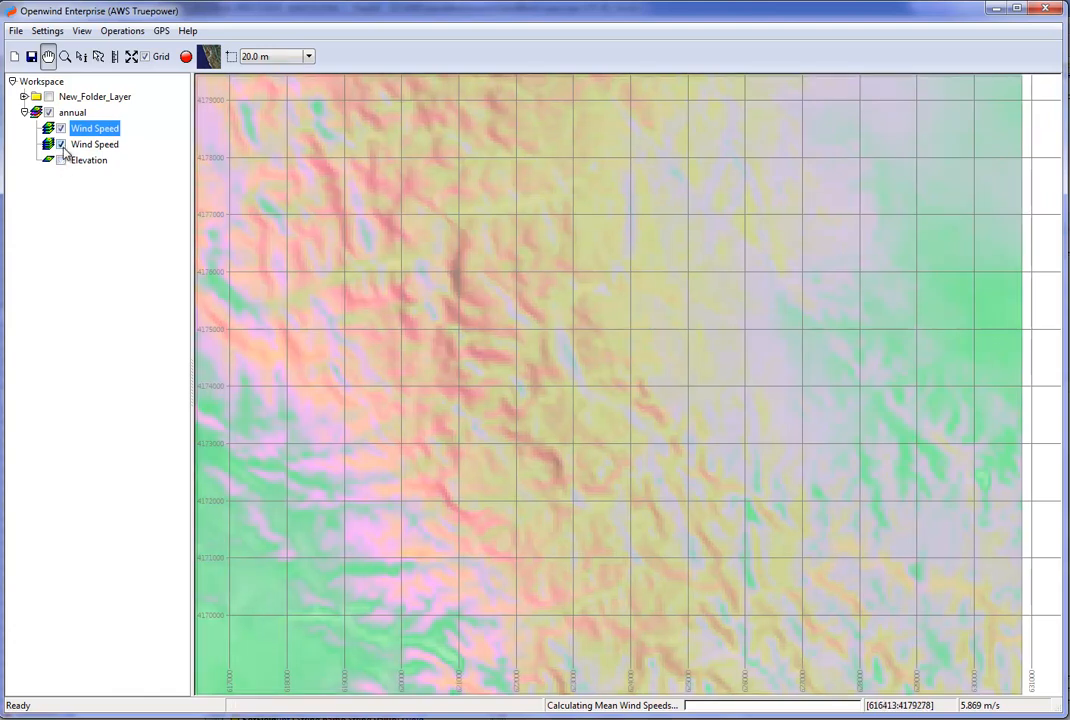
click(61, 144)
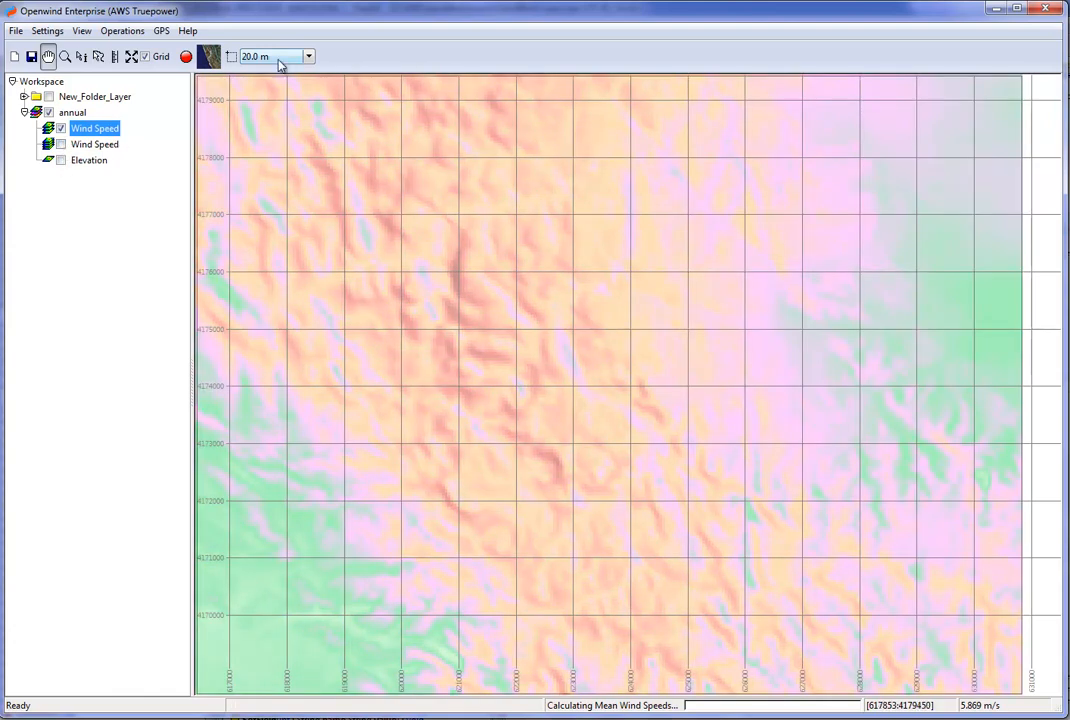
Cycle the annual wind speed map through its heights between 20.0 m and 160.0 m, and collapse the annual layer.
scroll(280, 64, down, 4)
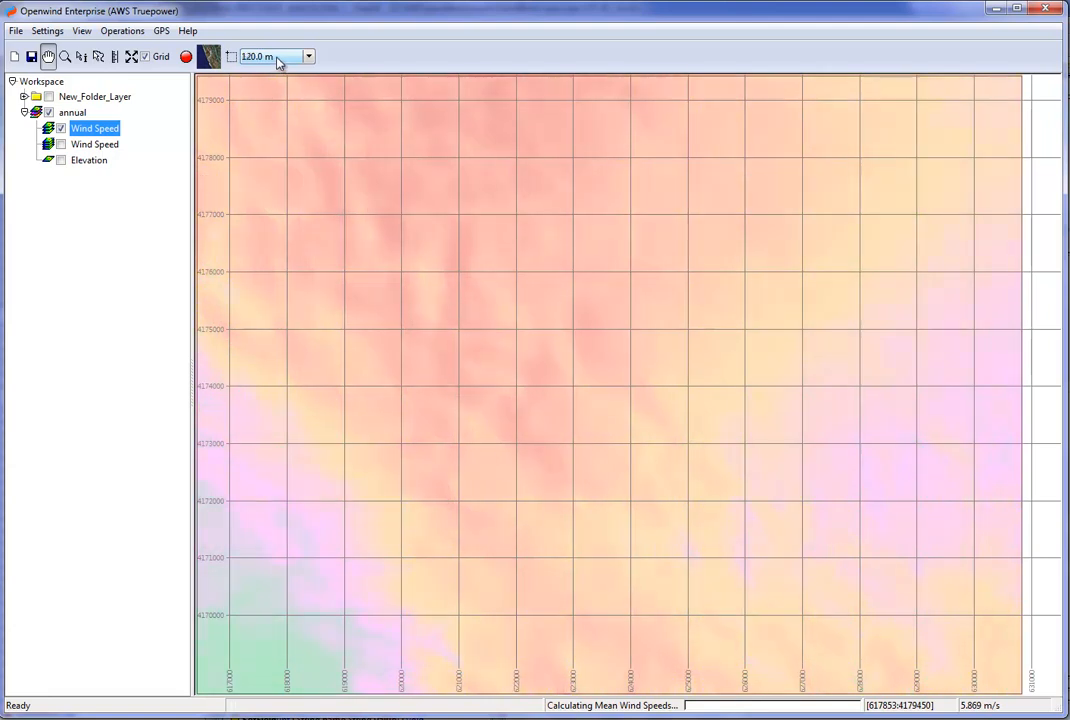
scroll(280, 62, up, 4)
scroll(280, 62, down, 1)
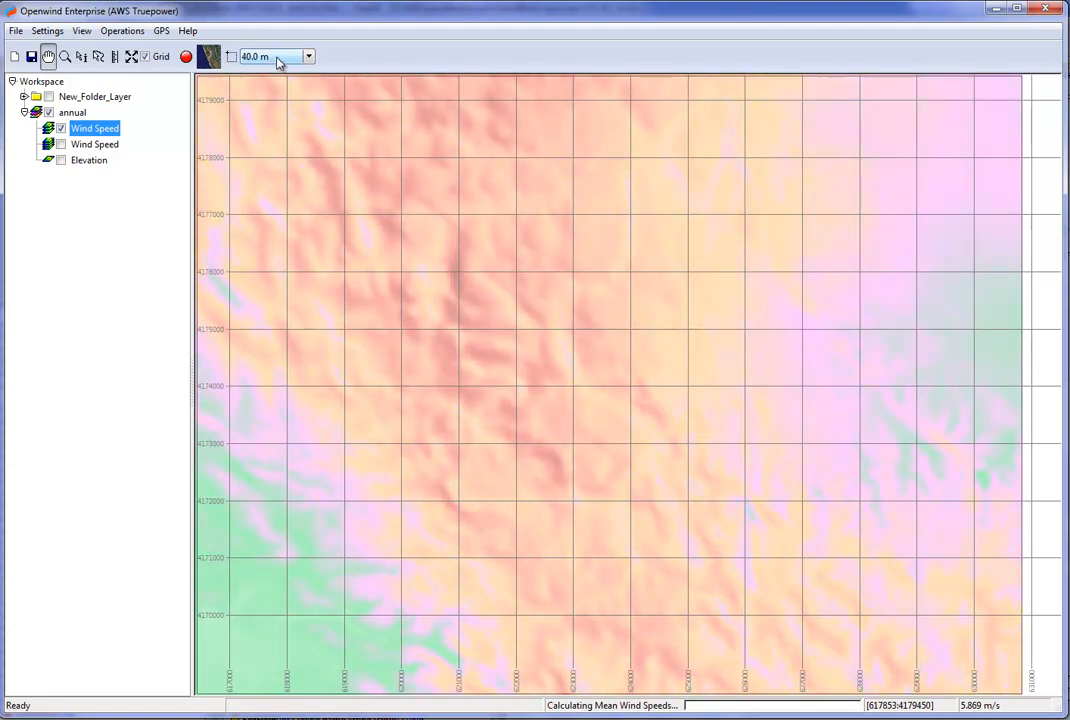
scroll(280, 62, up, 1)
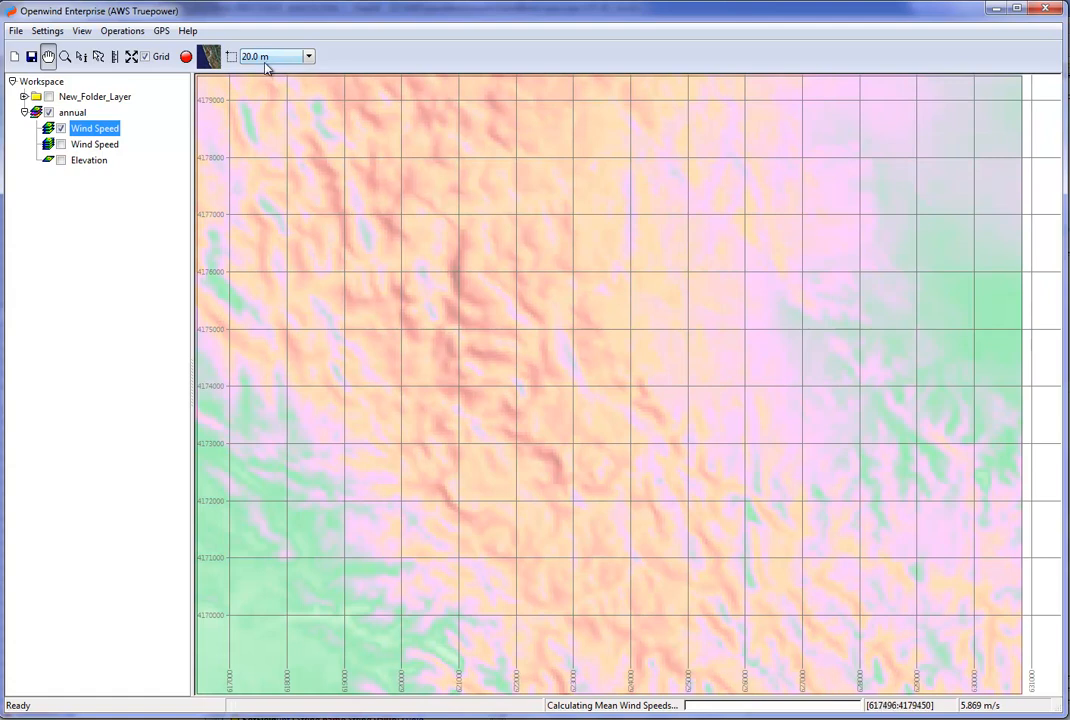
scroll(268, 60, down, 4)
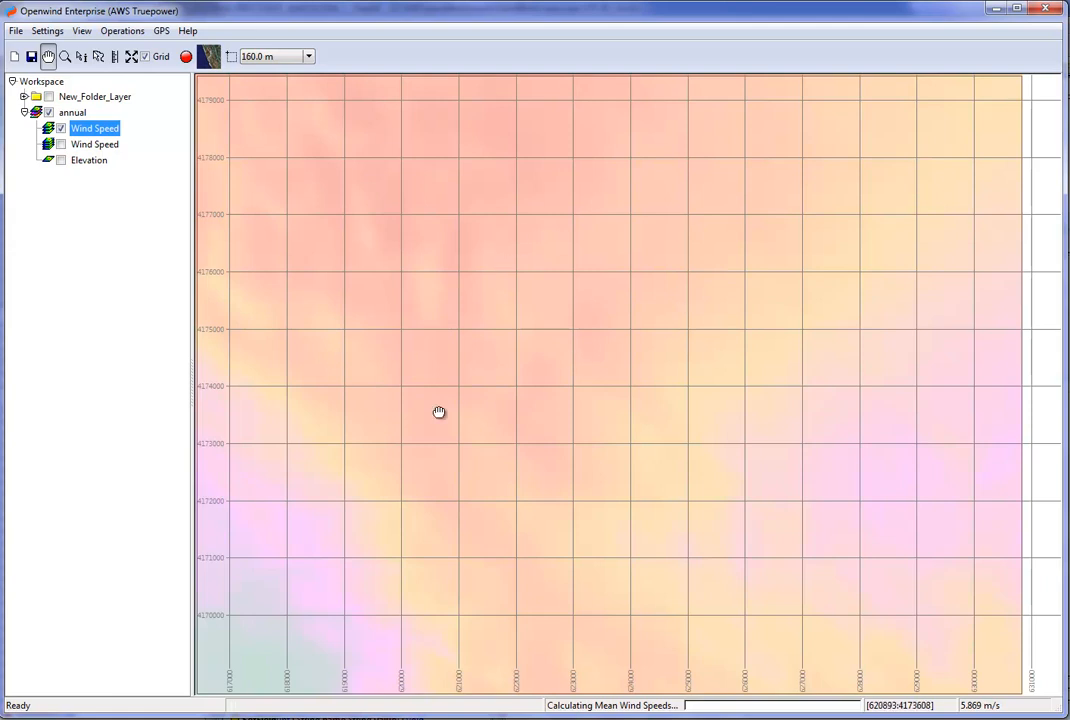
click(24, 112)
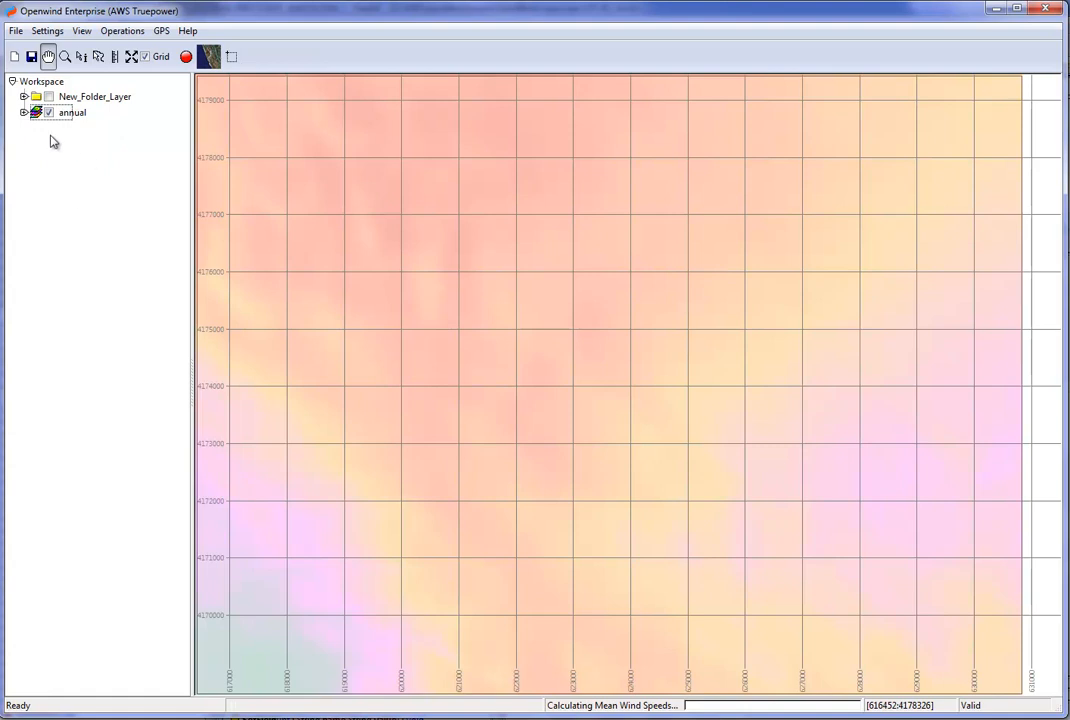
click(24, 112)
click(24, 113)
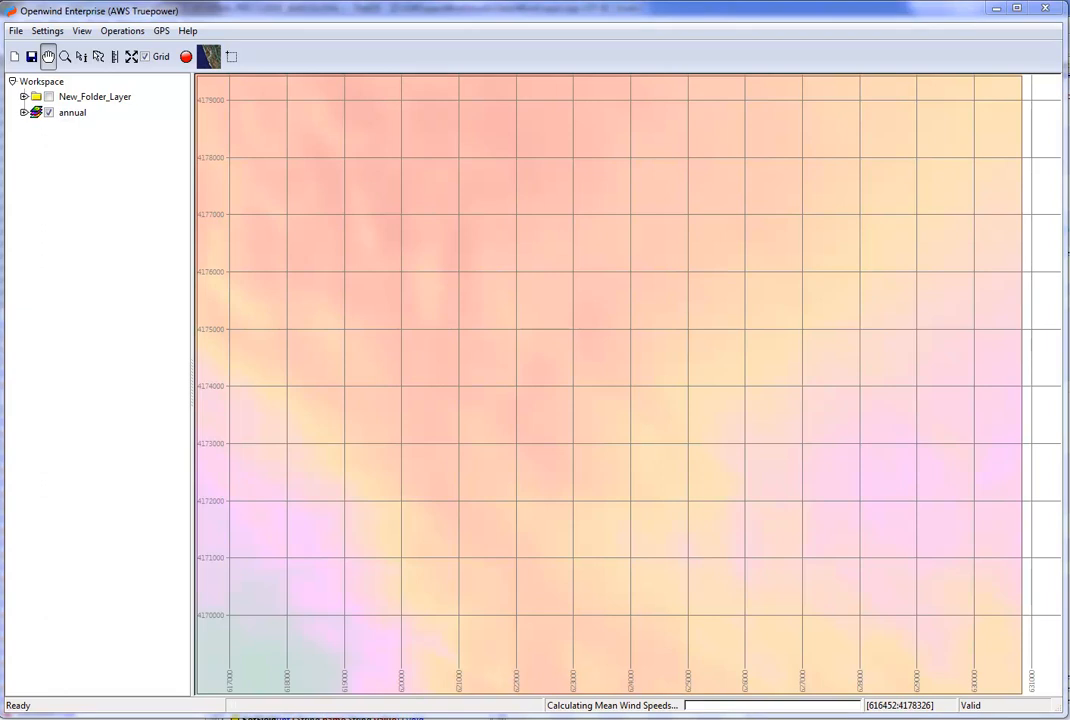
Turn off recreating the mean wind speed, mean wind speed per direction and elevation display layers in the preferences.
click(47, 31)
click(82, 347)
click(205, 400)
click(205, 469)
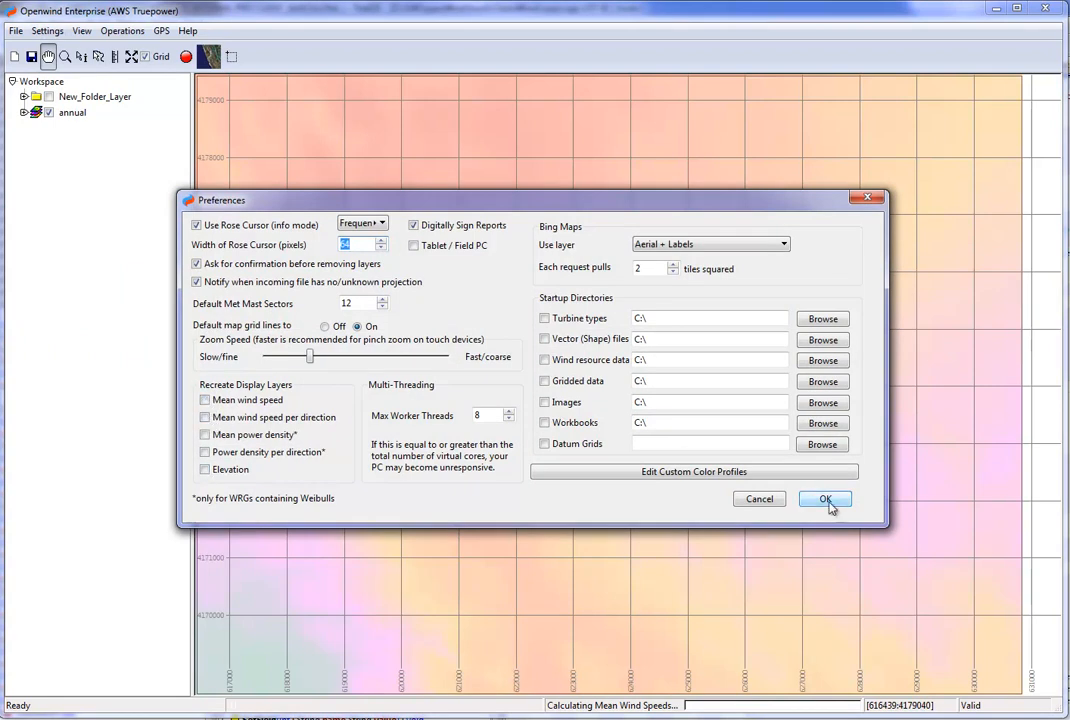
click(824, 497)
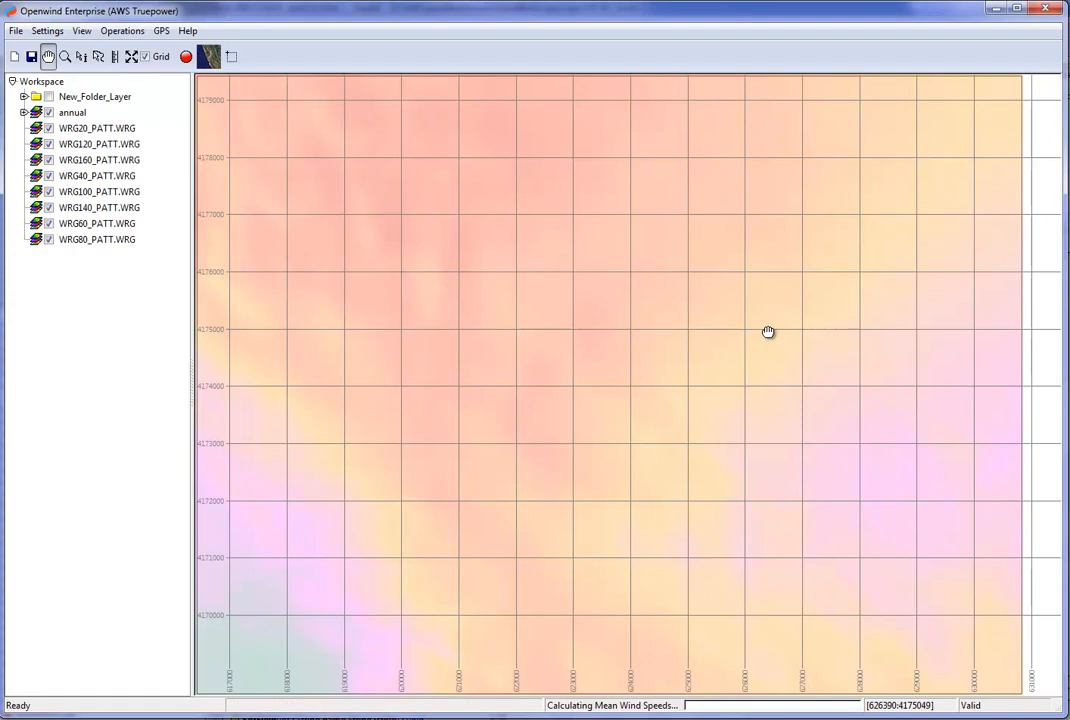
Add another folder layer below the newly loaded WRG layers and name it "summer".
right_click(105, 318)
click(122, 321)
click(178, 335)
double_click(112, 258)
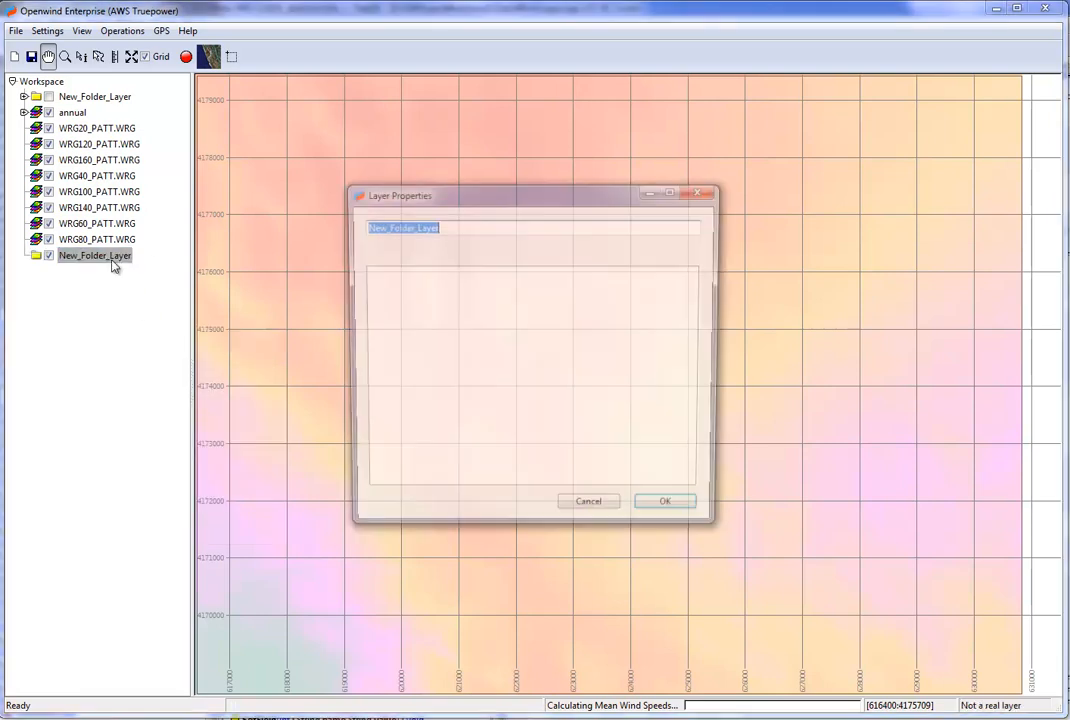
text(summer)
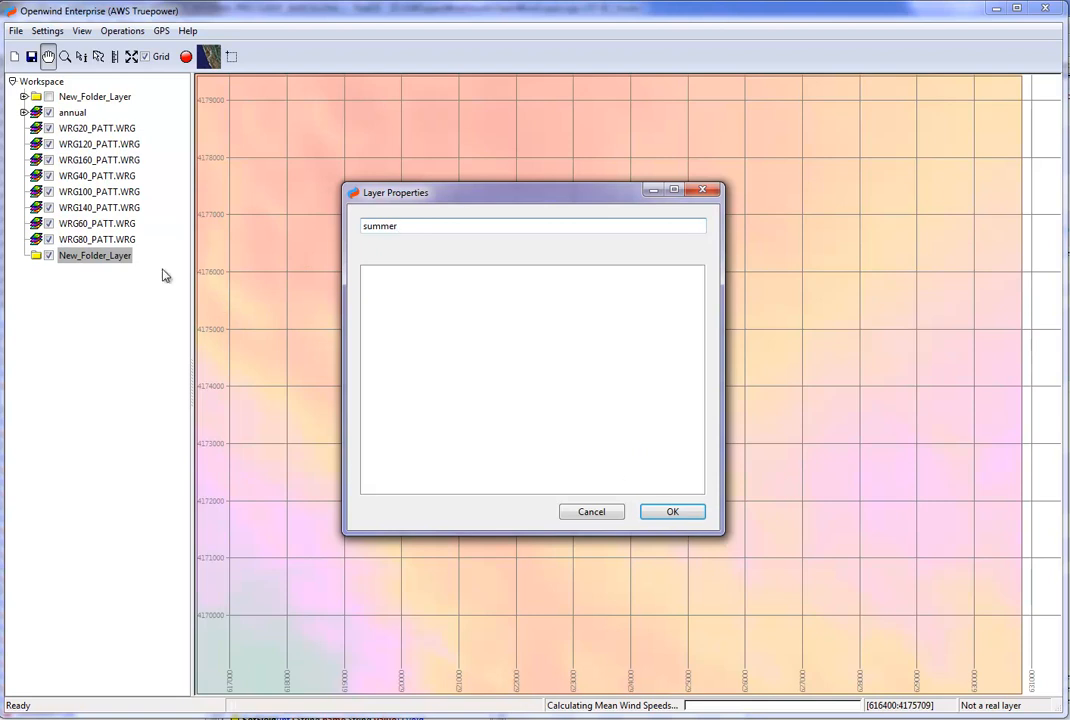
click(686, 517)
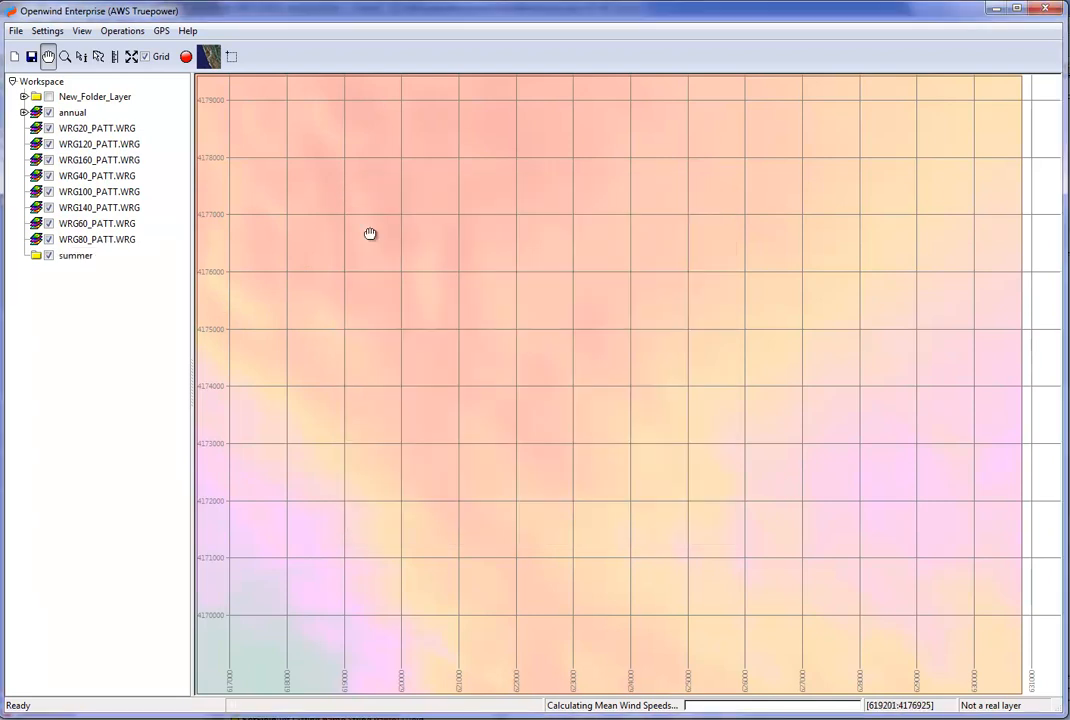
Move the eight newly loaded WRG layers into the summer folder.
click(111, 130)
key(shift+Down)
key(shift+Down)
key(shift+Down)
key(shift+Down)
key(shift+Down)
key(shift+Down)
key(shift+Down)
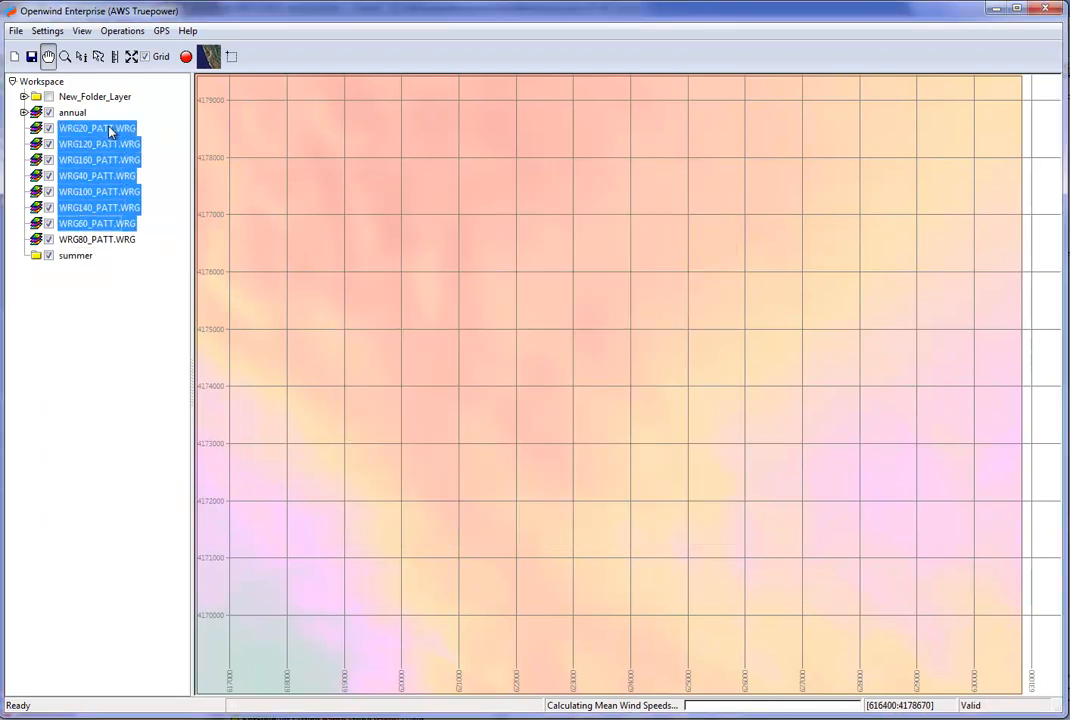
drag(86, 208, 82, 258)
Add another folder layer to the workspace and name it "winter".
right_click(55, 210)
click(94, 221)
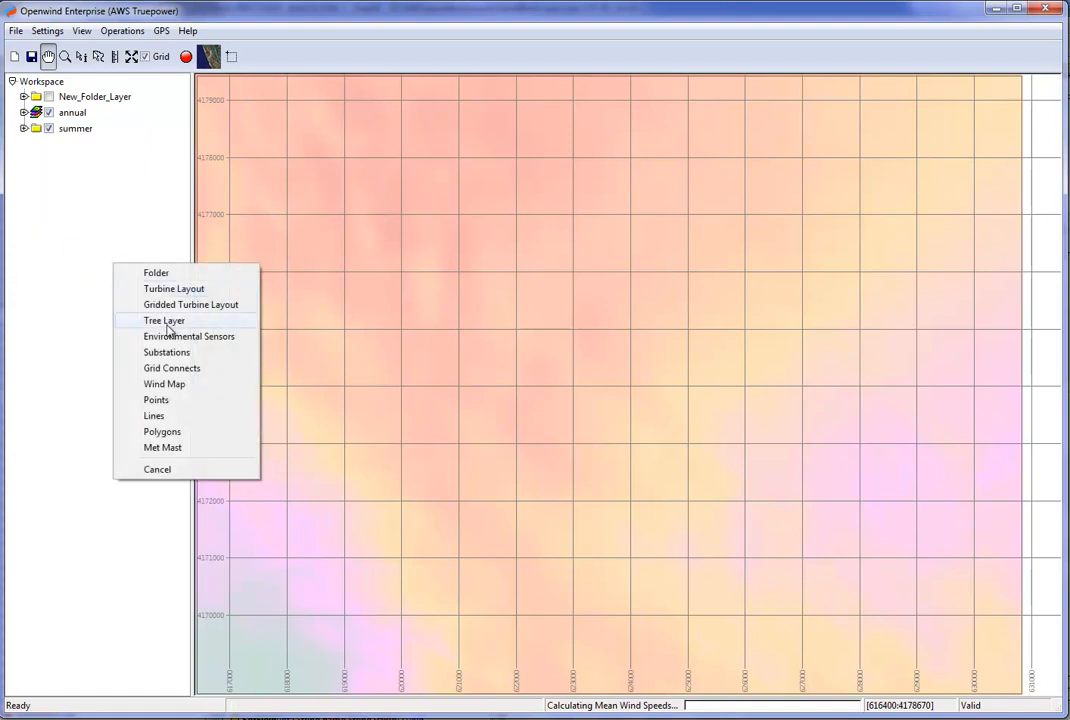
click(137, 233)
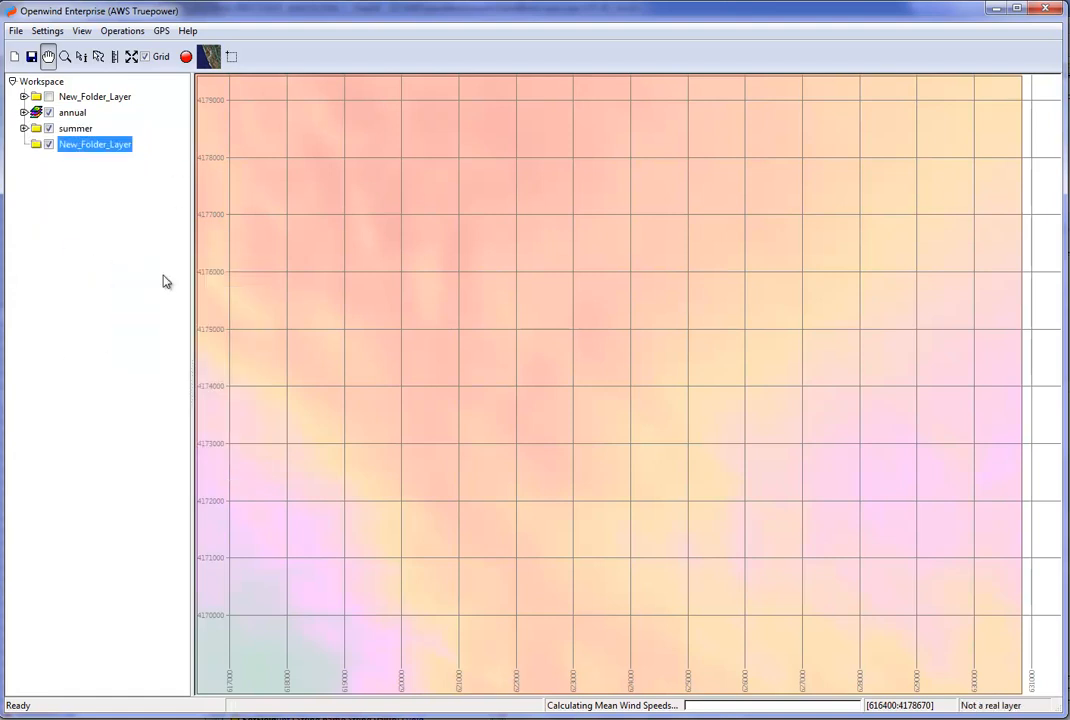
double_click(104, 146)
text(winter)
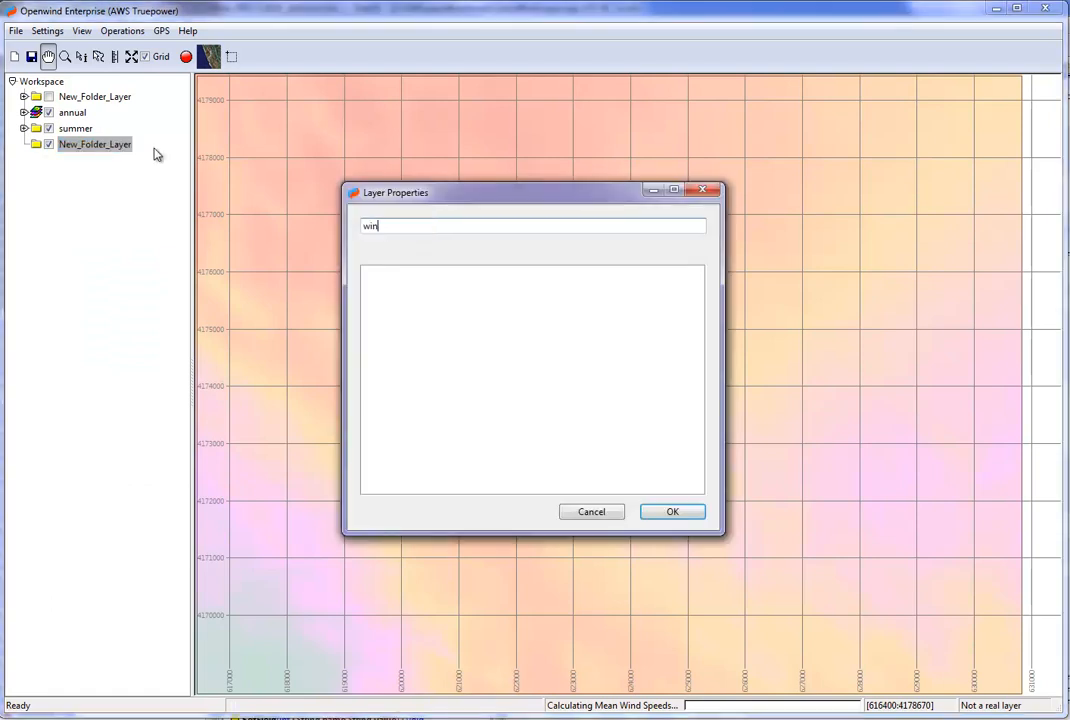
click(668, 512)
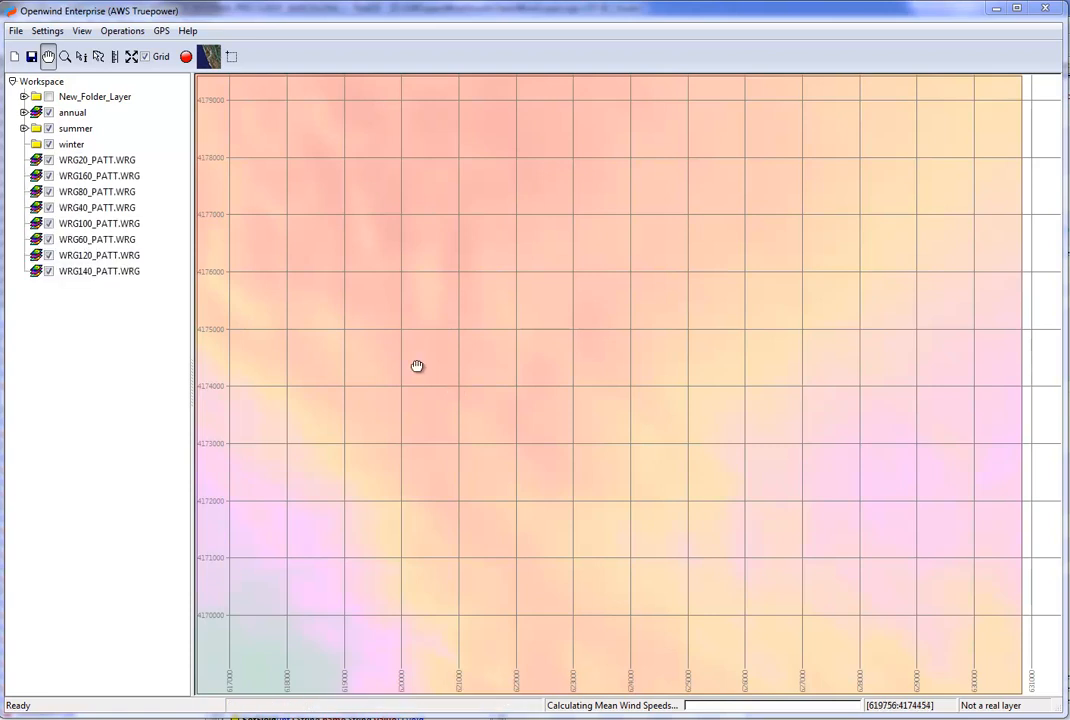
Move the eight loose WRG layers into the winter folder.
click(109, 274)
key(shift+Up)
key(shift+Up)
key(shift+Up)
key(shift+Up)
key(shift+Up)
key(shift+Up)
key(shift+Up)
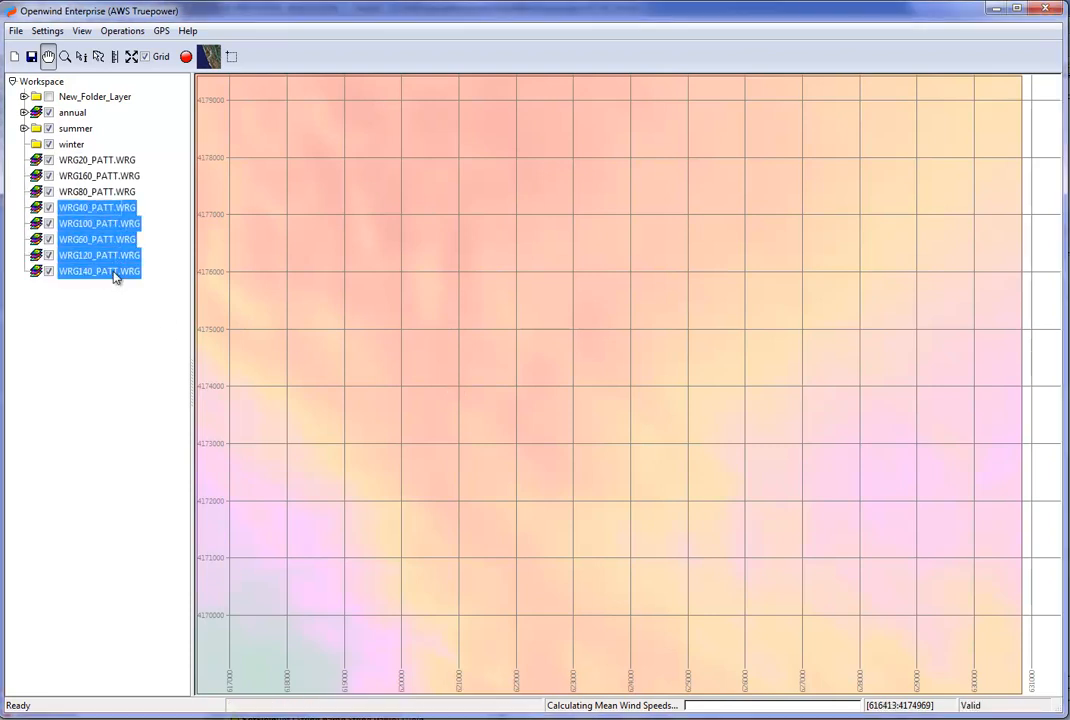
drag(114, 277, 72, 146)
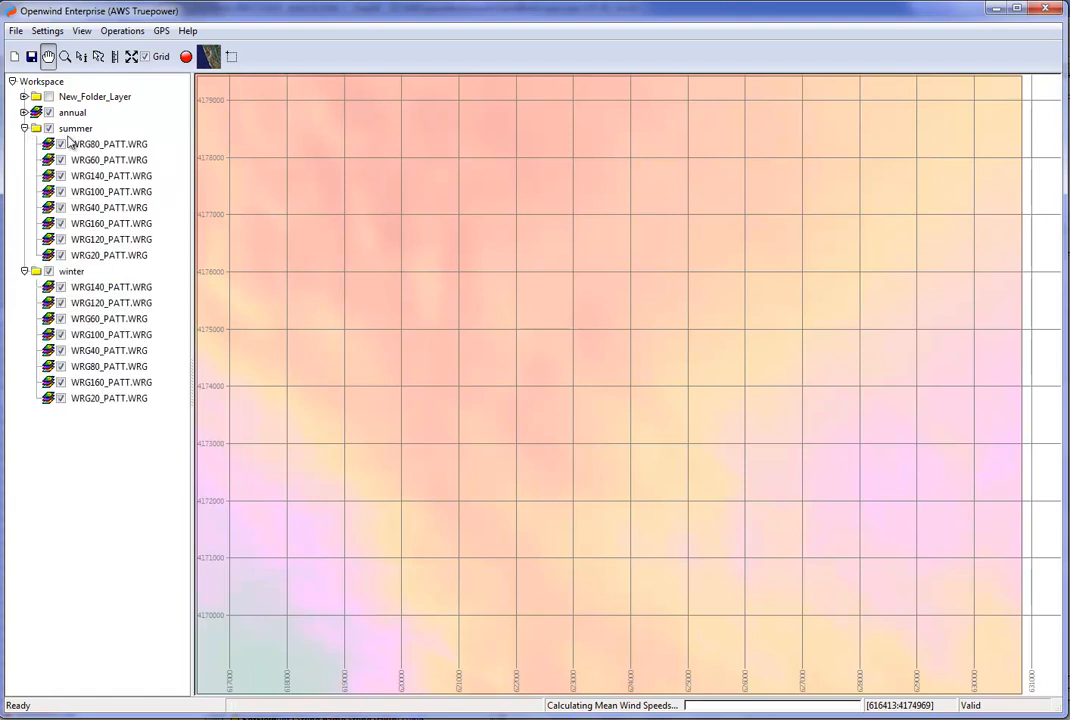
Create a multi-dimensional WRG by height from the summer folder's layers and name the resulting layer "summer".
right_click(80, 132)
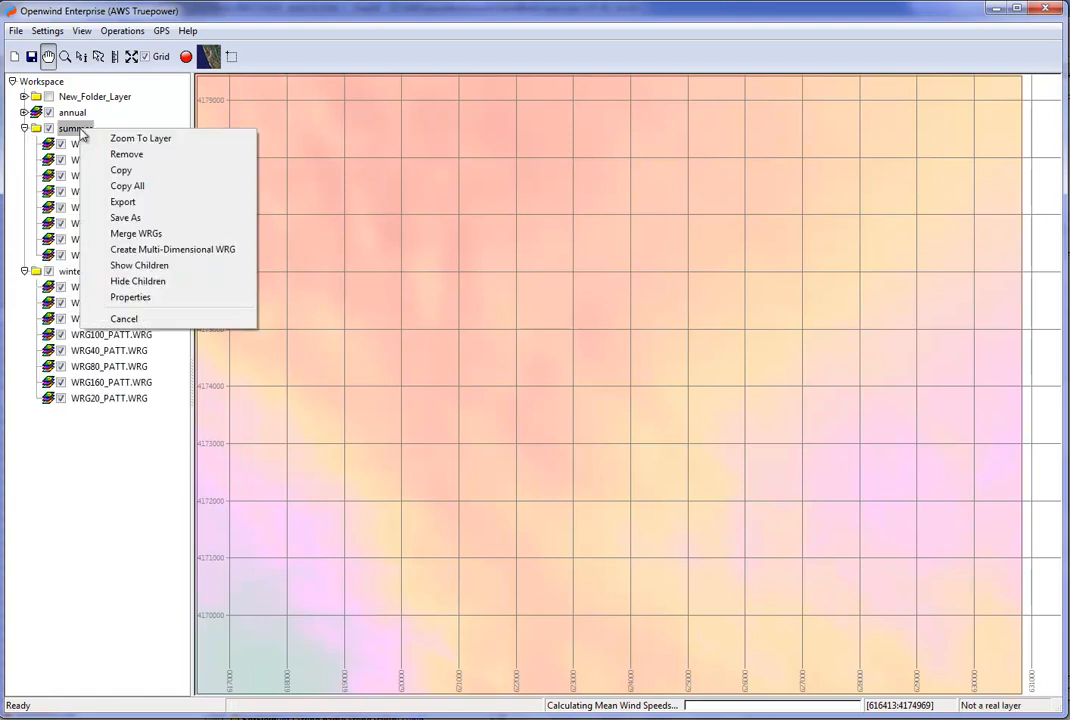
click(140, 249)
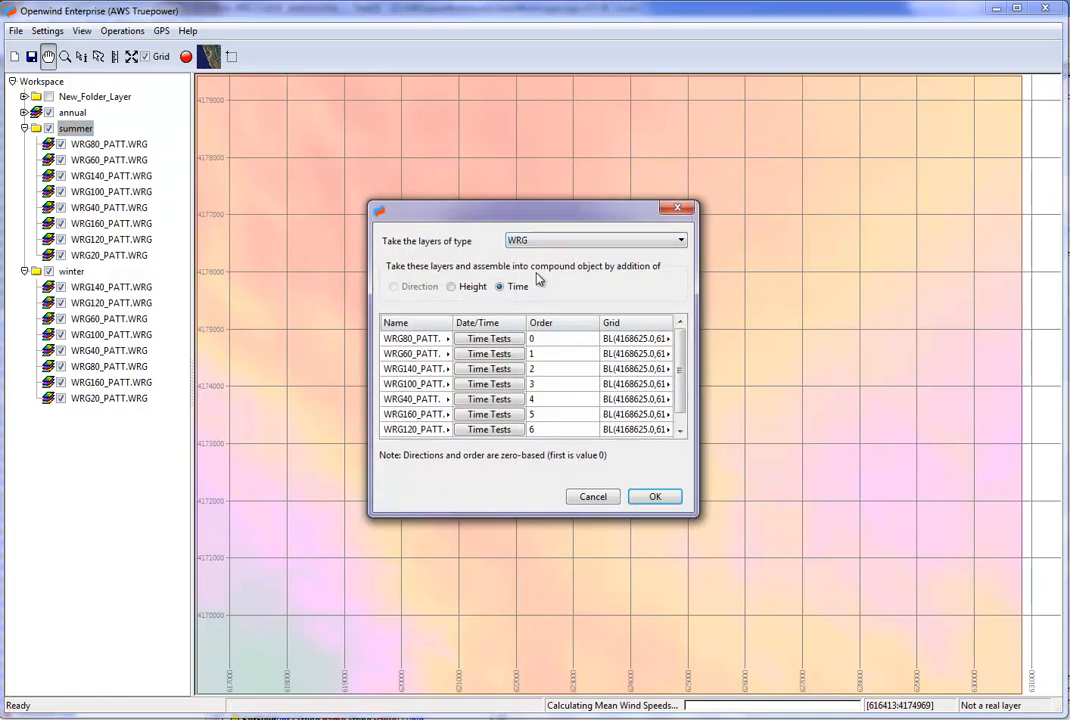
click(451, 286)
click(653, 498)
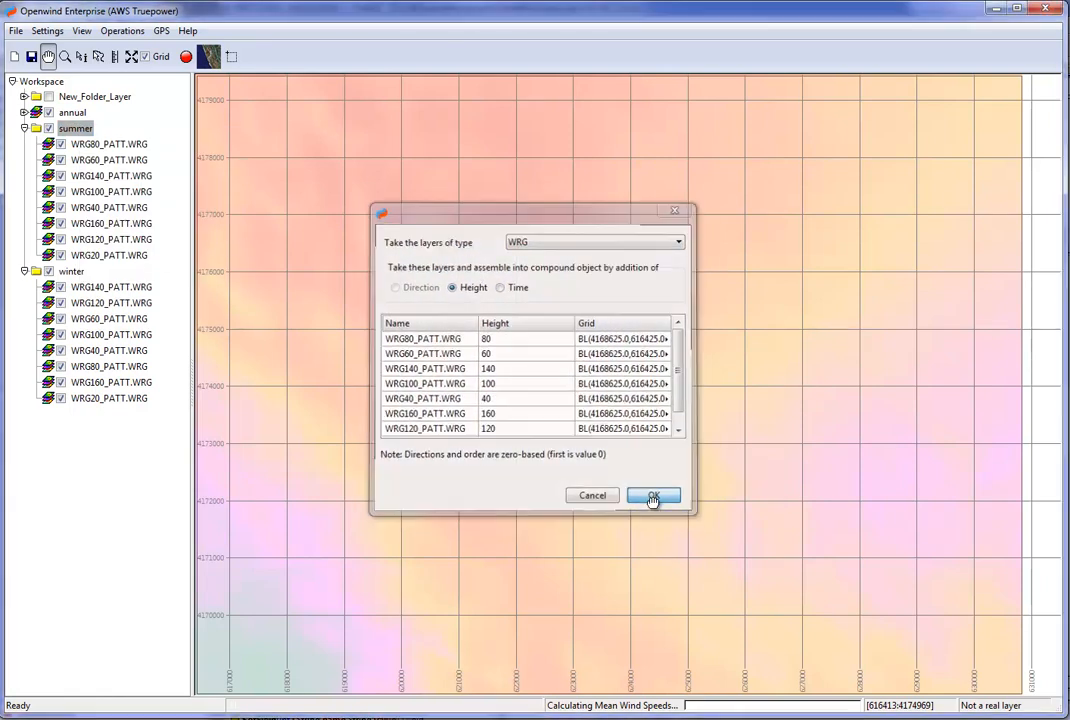
double_click(86, 414)
drag(465, 224, 258, 222)
text(summer)
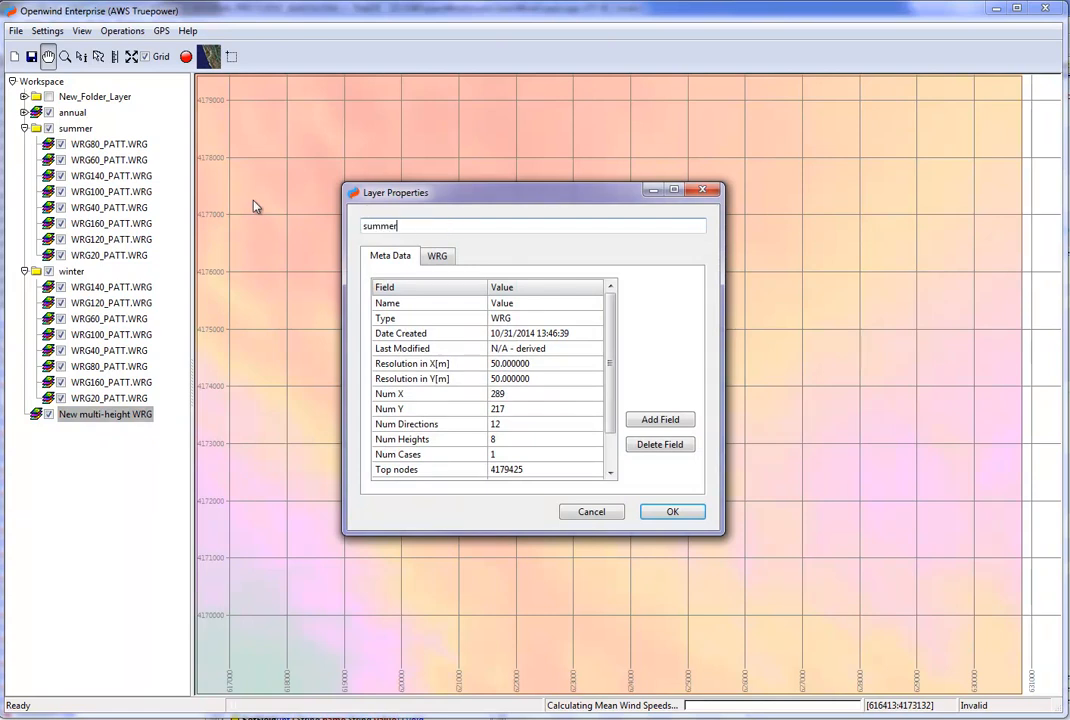
click(673, 511)
Create a multi-dimensional WRG by height from the winter folder's layers and name the resulting layer "winter".
right_click(79, 275)
click(135, 392)
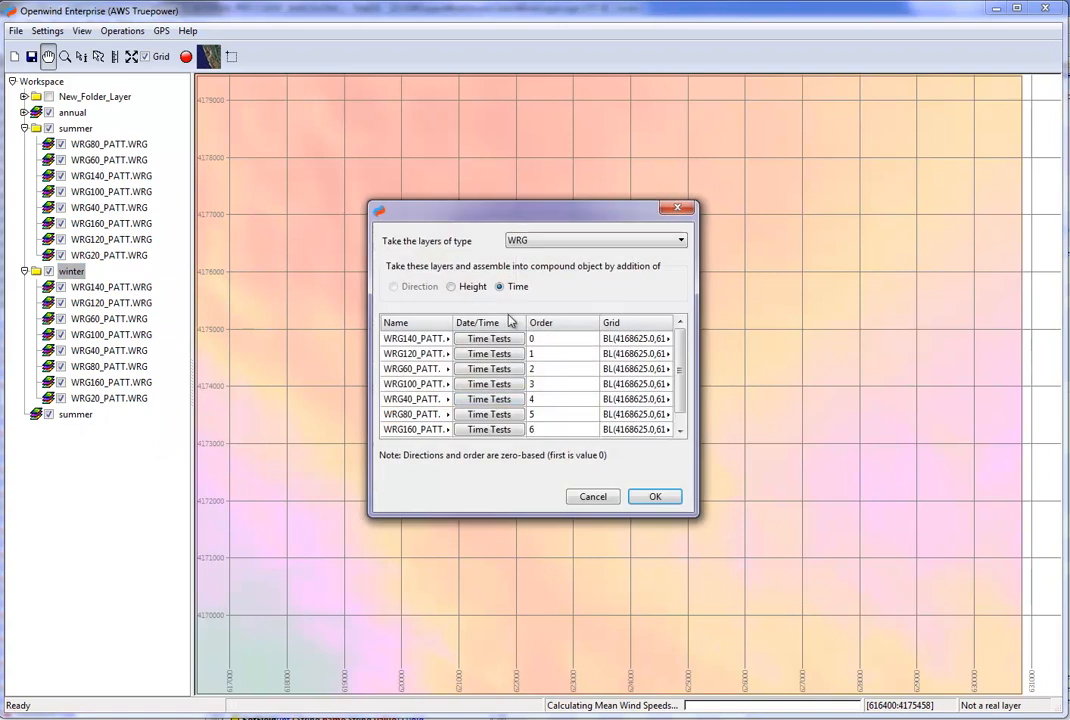
click(451, 286)
click(655, 497)
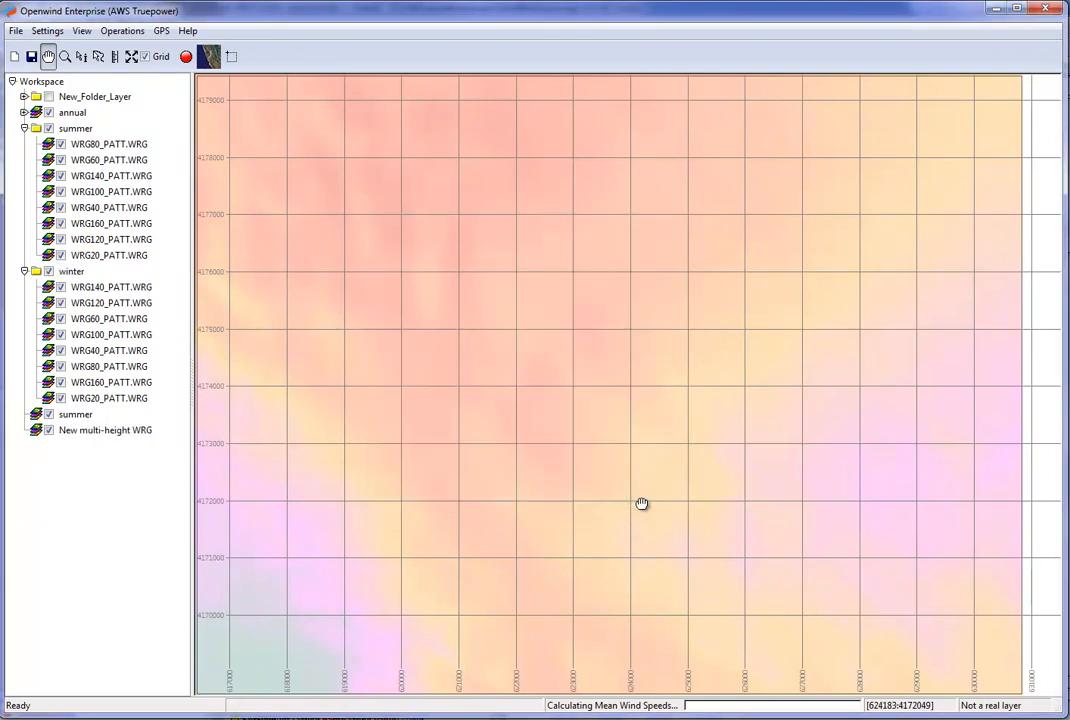
double_click(88, 432)
drag(458, 226, 228, 216)
text(winter)
click(673, 511)
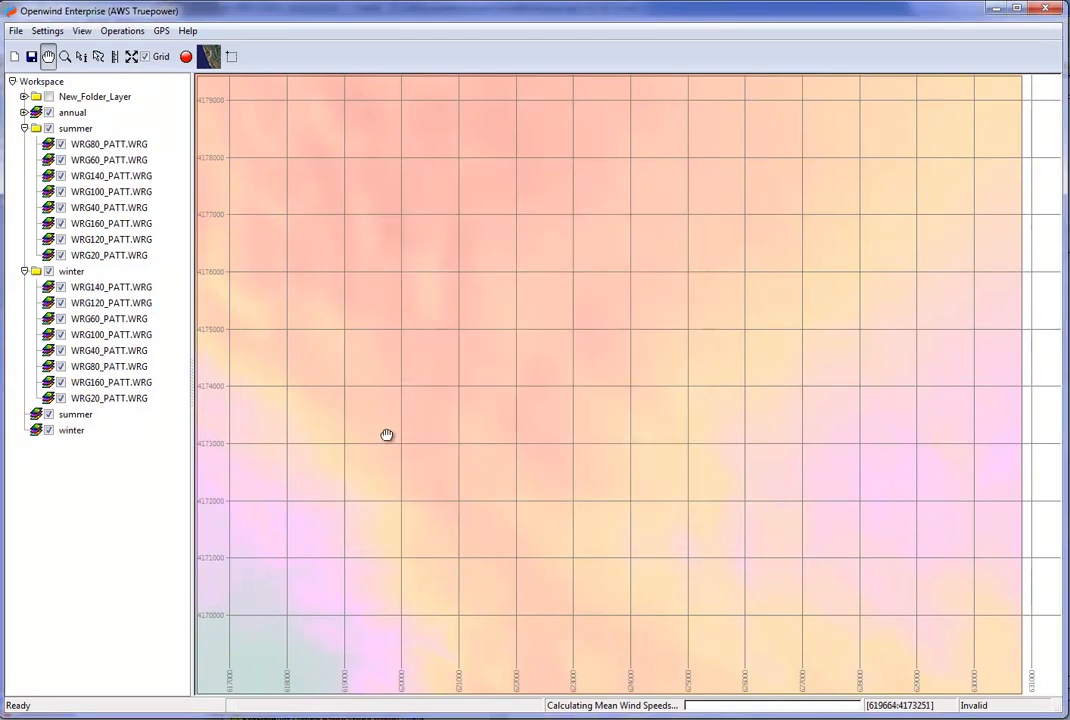
Add a new folder layer to the workspace and move the summer, winter and annual multi-height WRGs into it.
right_click(93, 496)
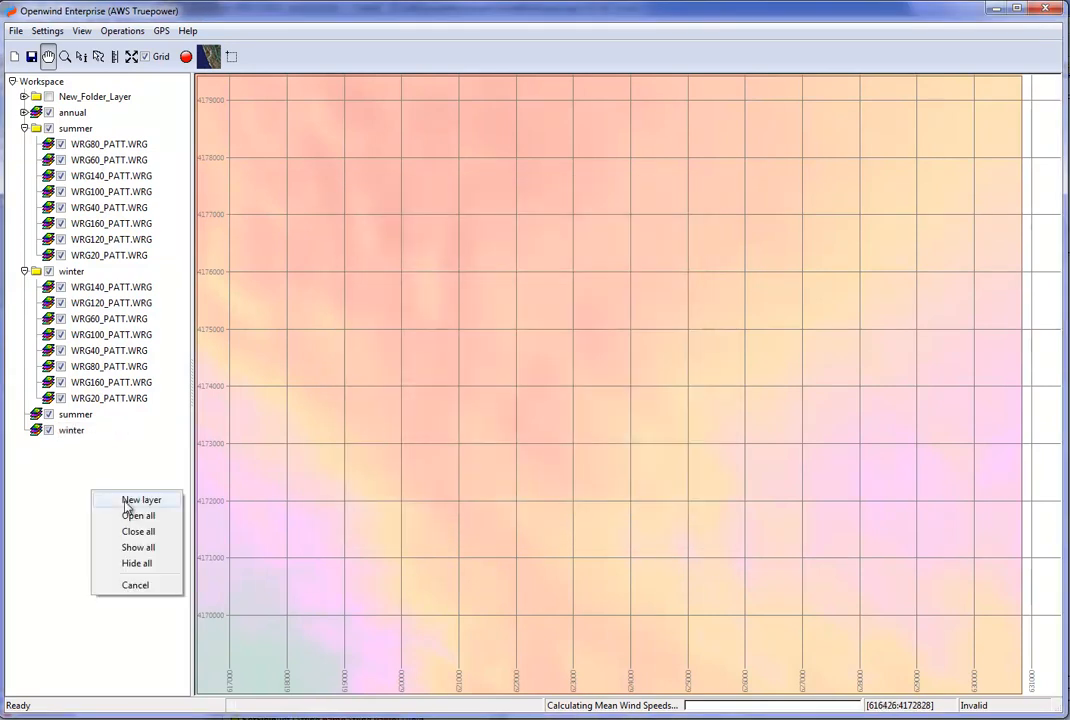
click(127, 509)
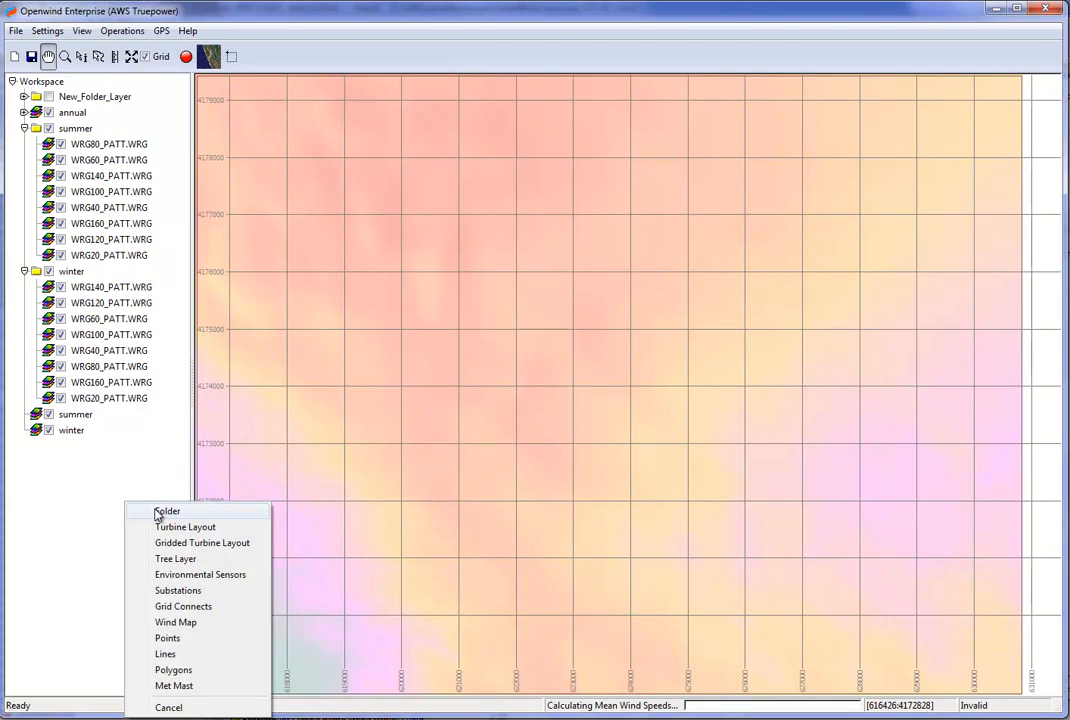
click(157, 512)
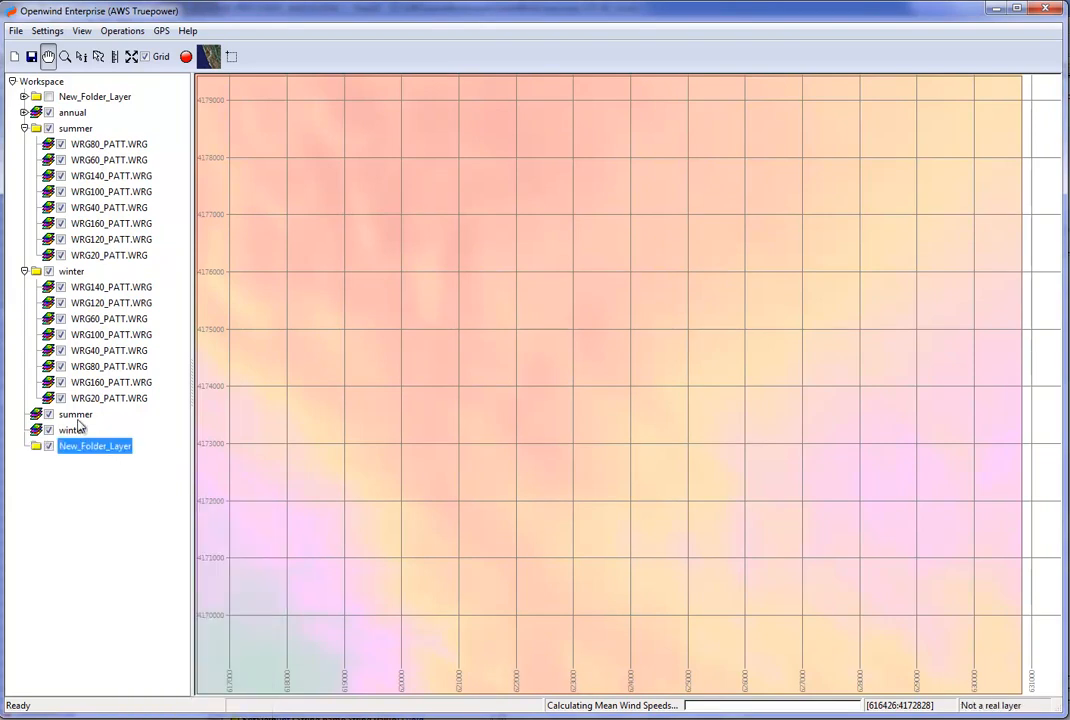
mouse_move(73, 414)
mouse_down()
mouse_move(73, 452)
mouse_move(85, 432)
mouse_up()
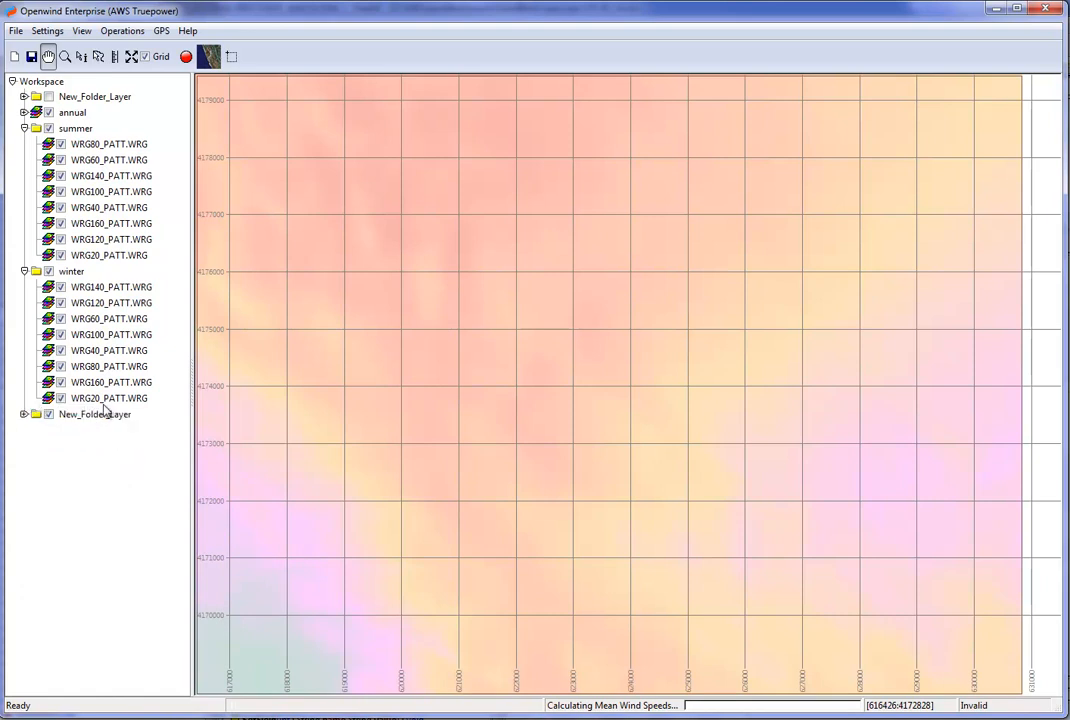
click(24, 112)
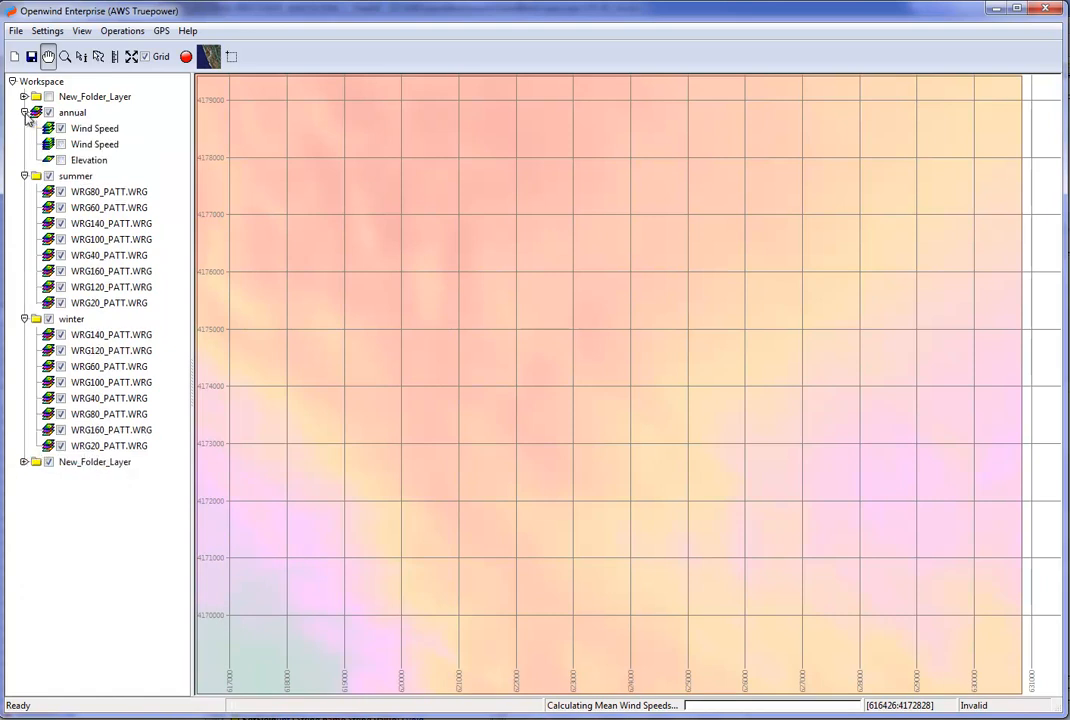
click(24, 112)
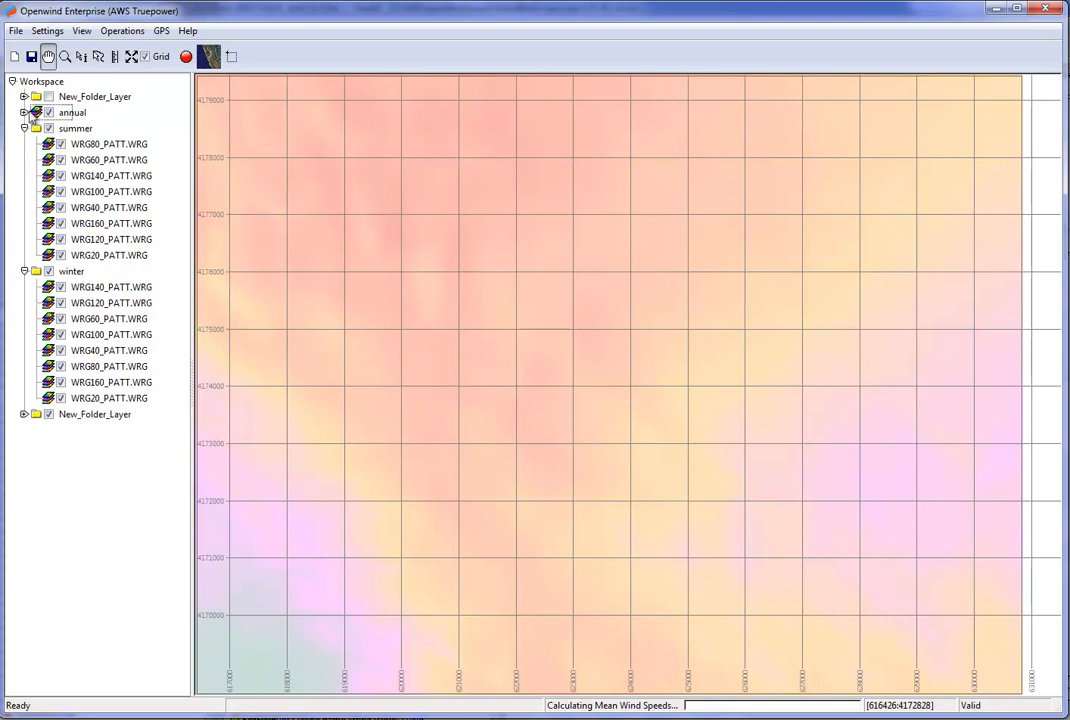
drag(72, 112, 113, 420)
Collapse and hide the summer and winter folders, and expand the new folder holding the three multi-height WRGs.
click(24, 255)
click(24, 113)
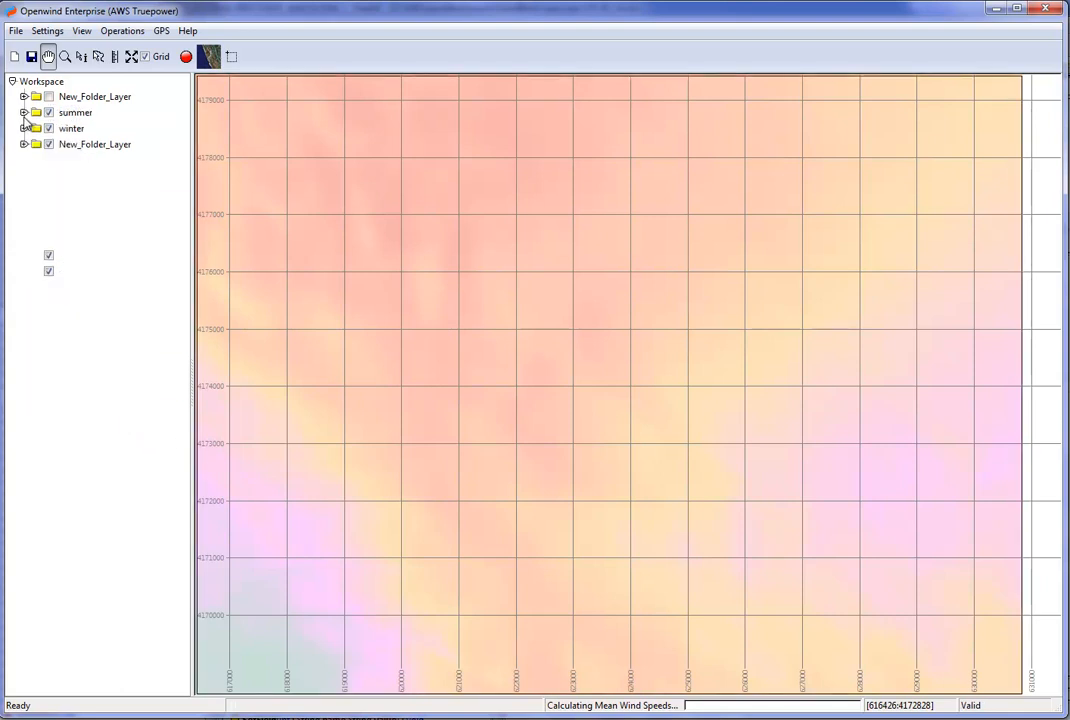
click(24, 144)
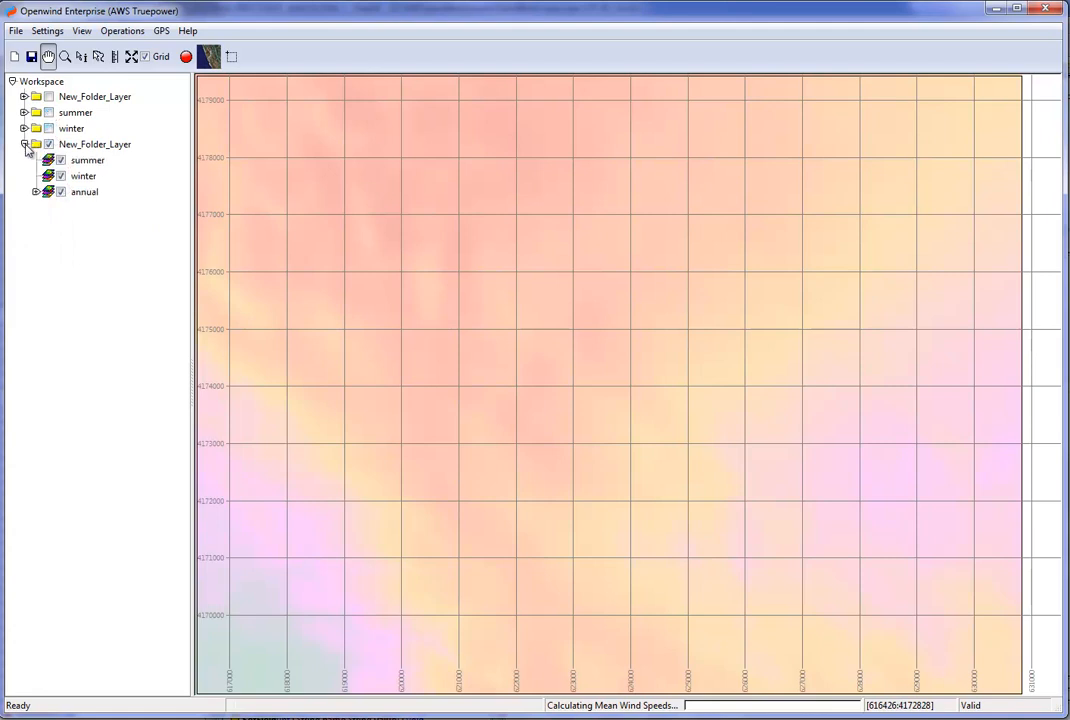
Start a multi-dimensional WRG by time from the folder of multi-height WRGs and limit the summer layer to April through September.
right_click(90, 147)
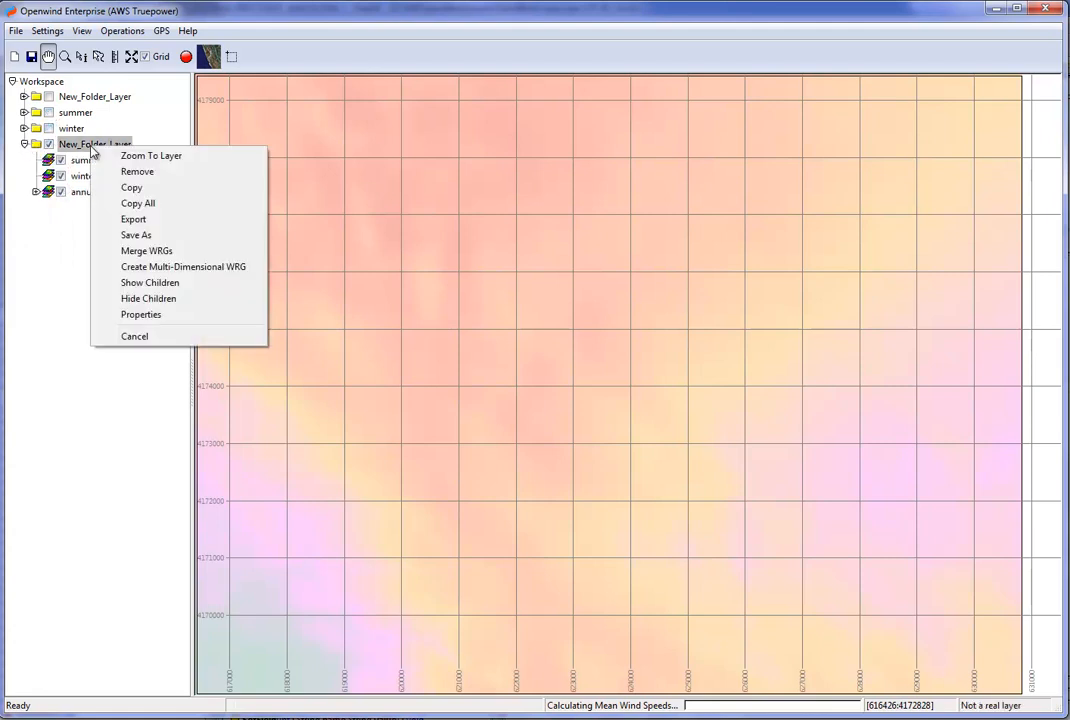
click(162, 268)
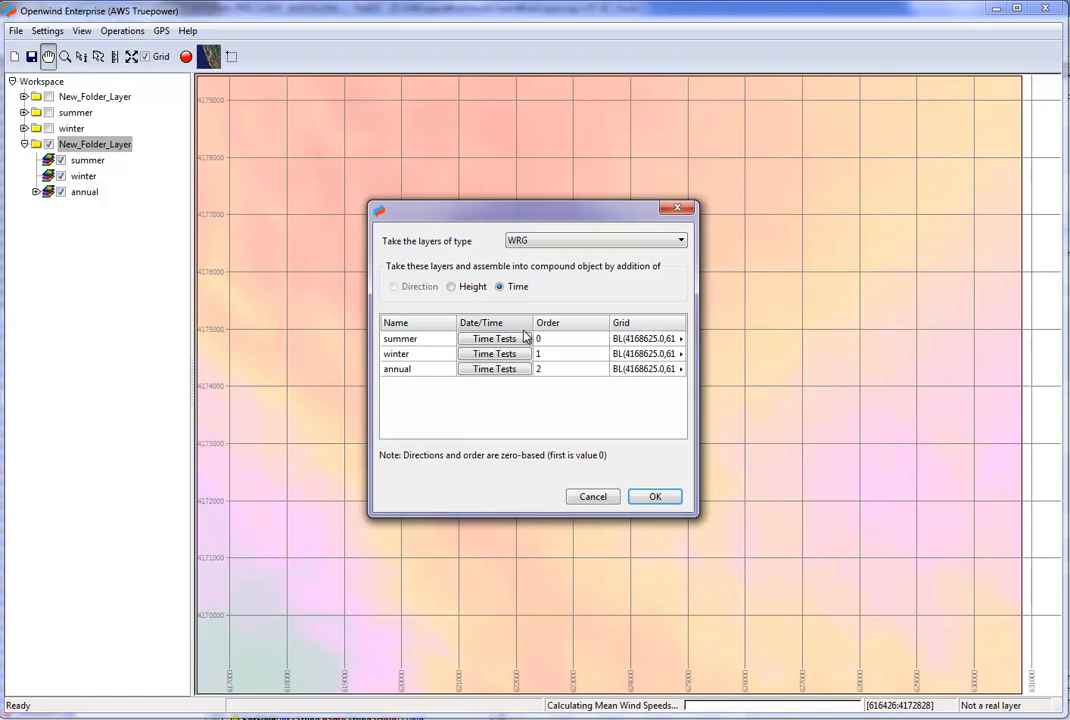
click(500, 340)
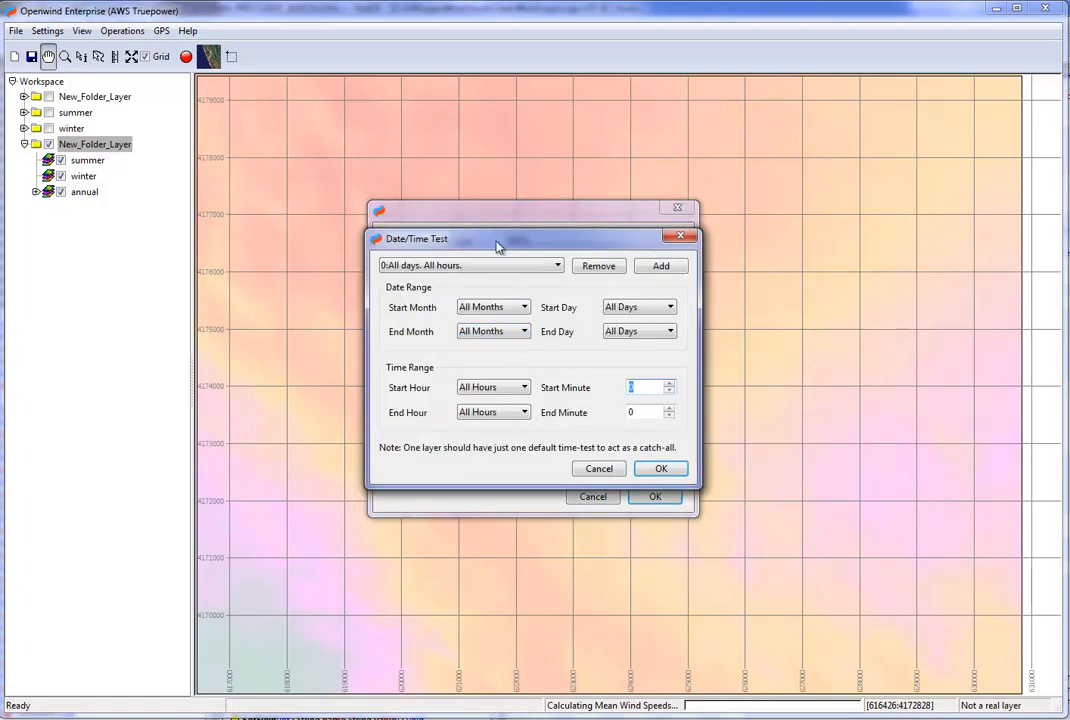
drag(501, 245, 676, 327)
click(667, 389)
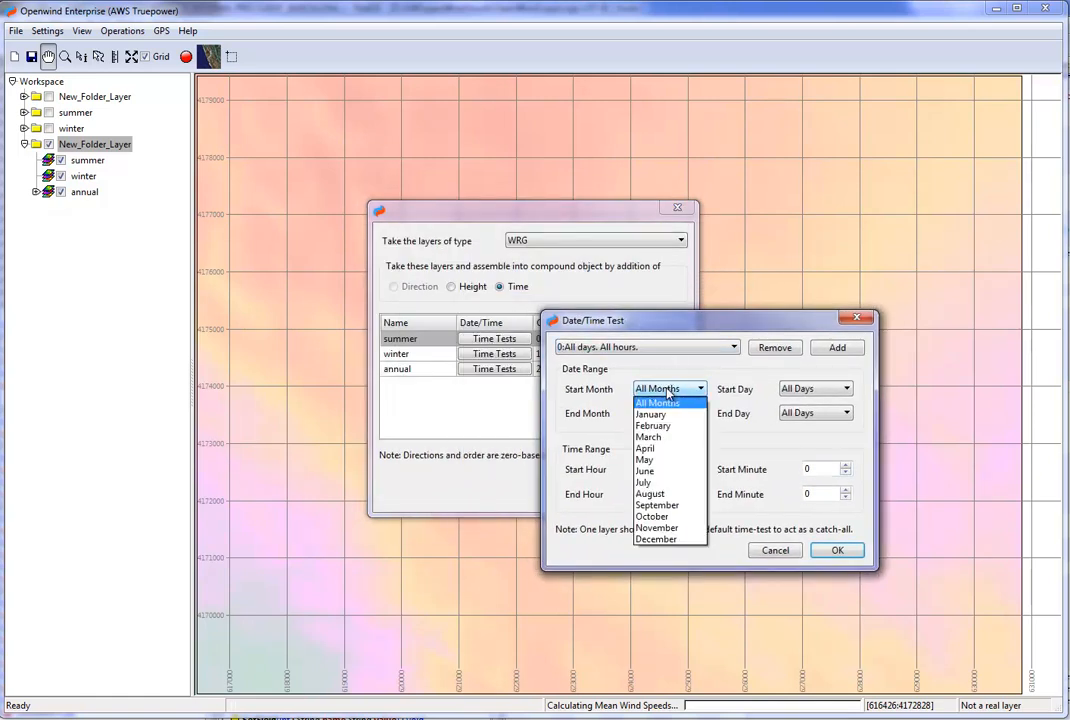
click(668, 448)
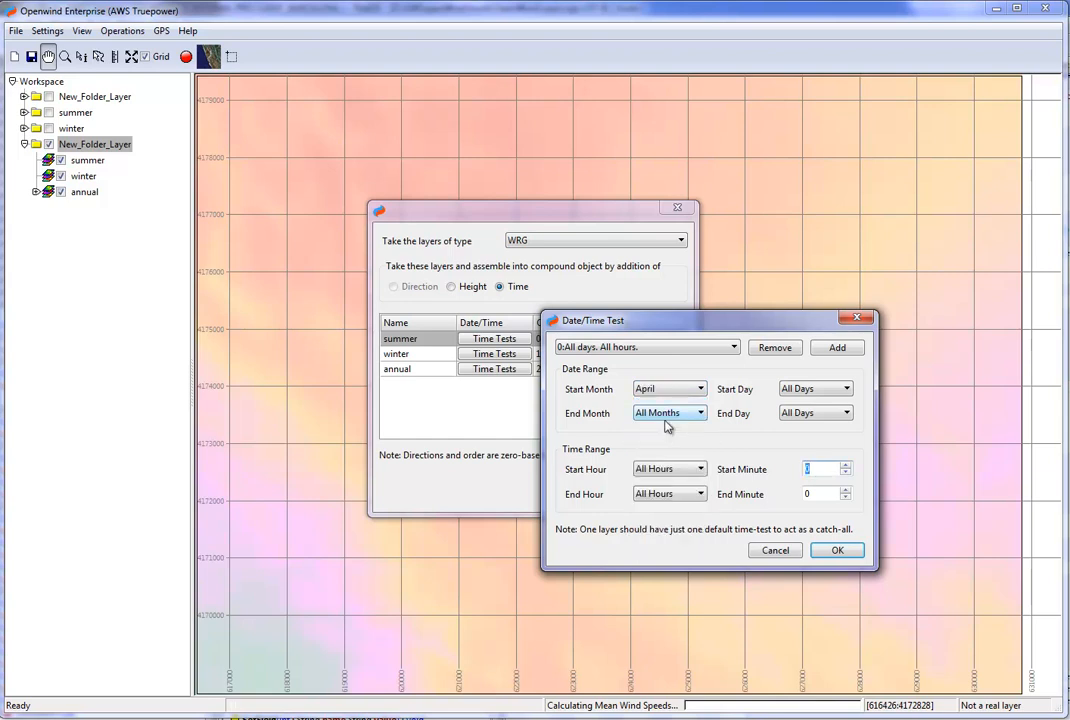
click(666, 422)
click(665, 532)
click(841, 551)
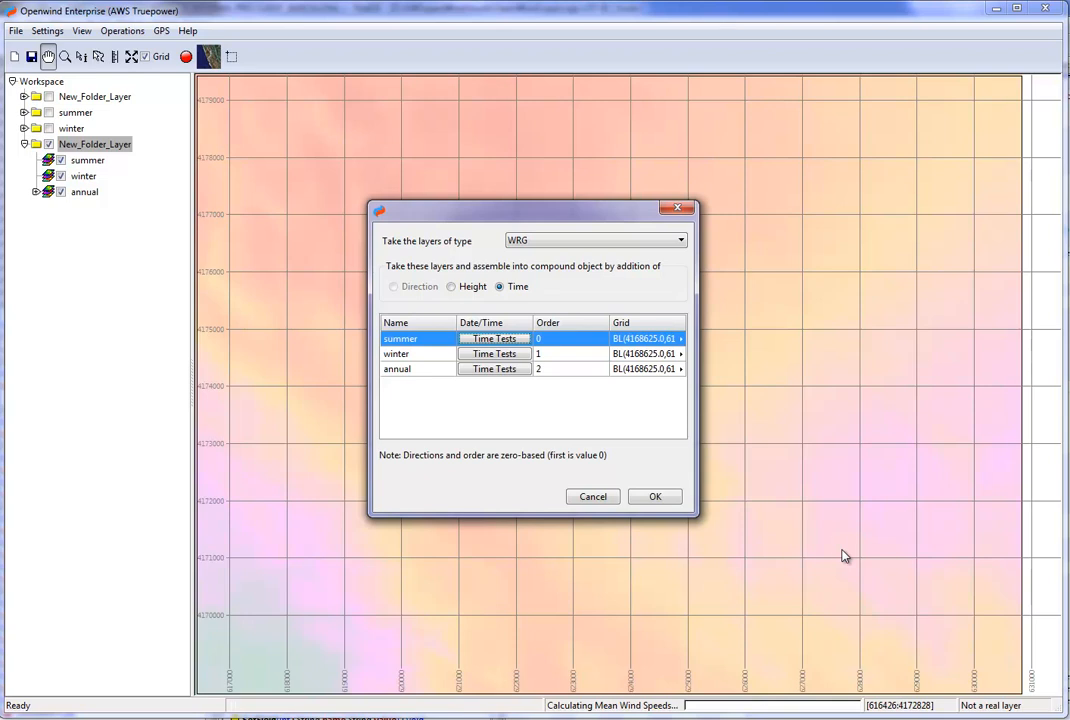
Set the first time test of the winter layer to January through March.
click(497, 369)
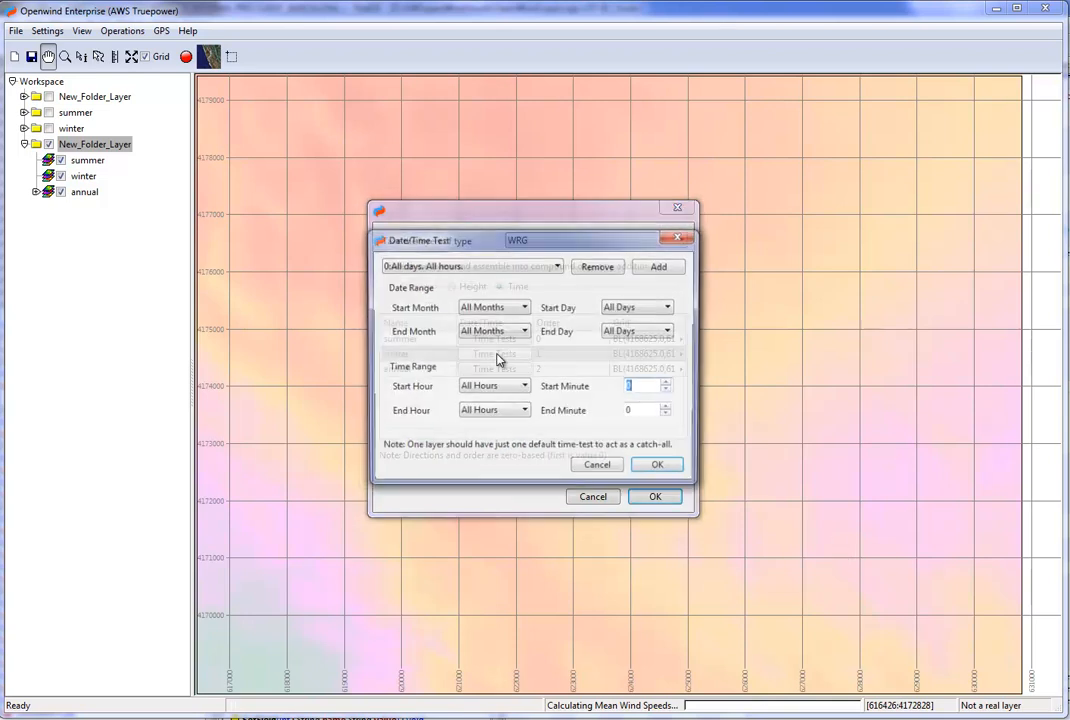
click(513, 307)
click(505, 327)
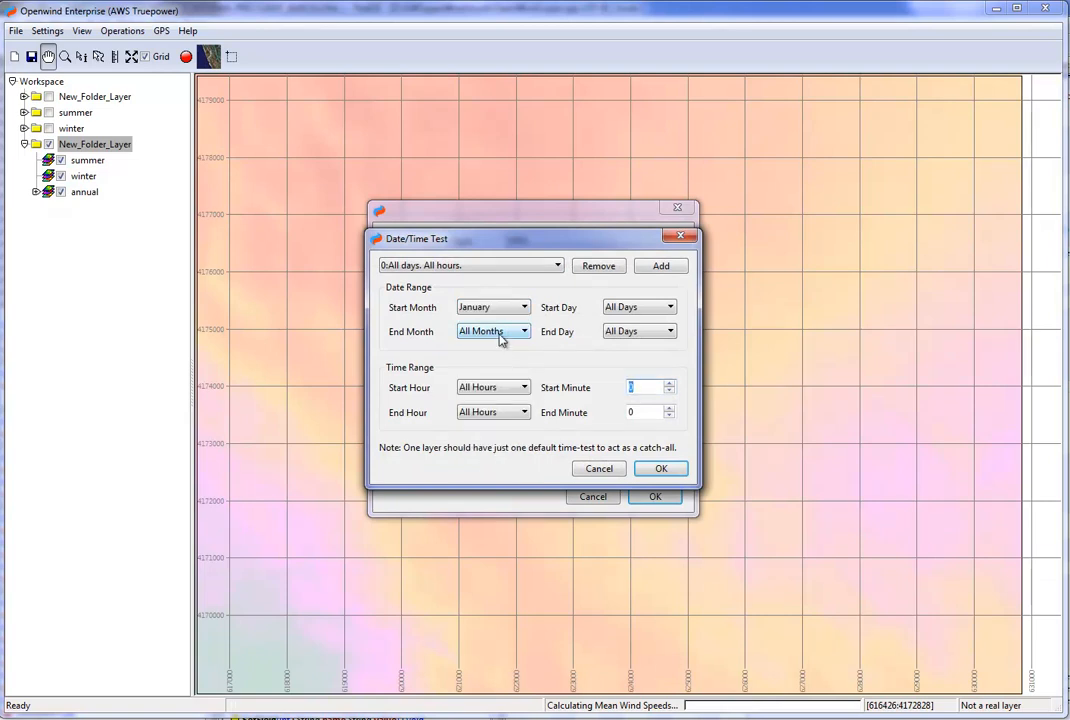
click(500, 338)
click(495, 386)
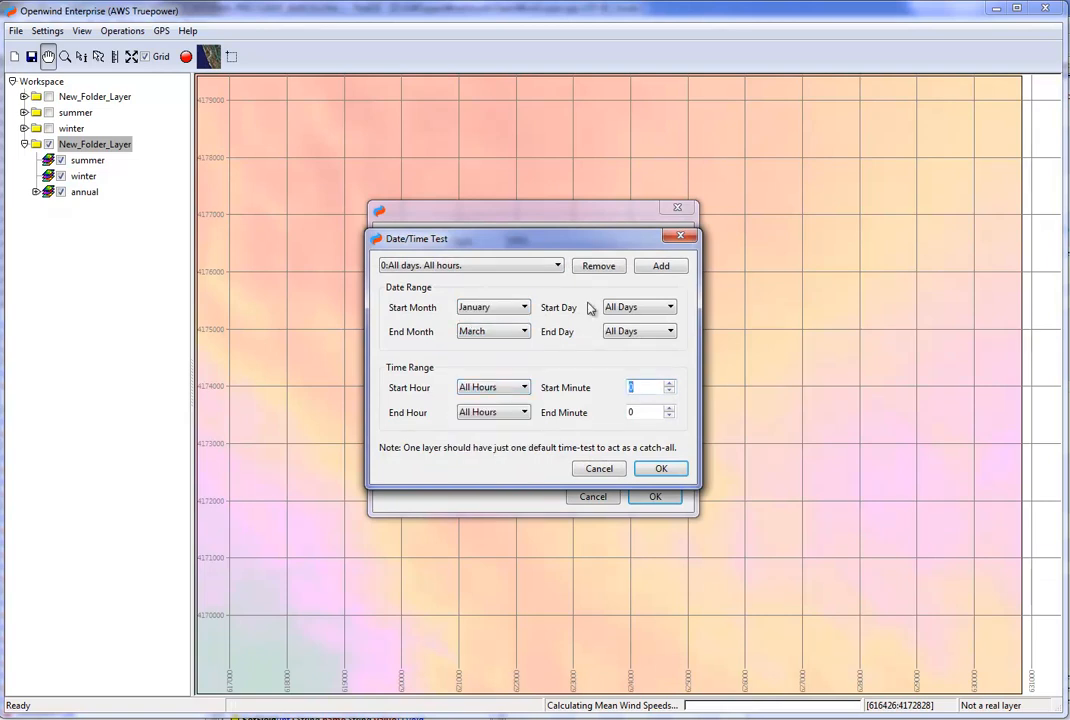
Add a second time test to the winter layer covering October through December and accept the tests.
click(650, 266)
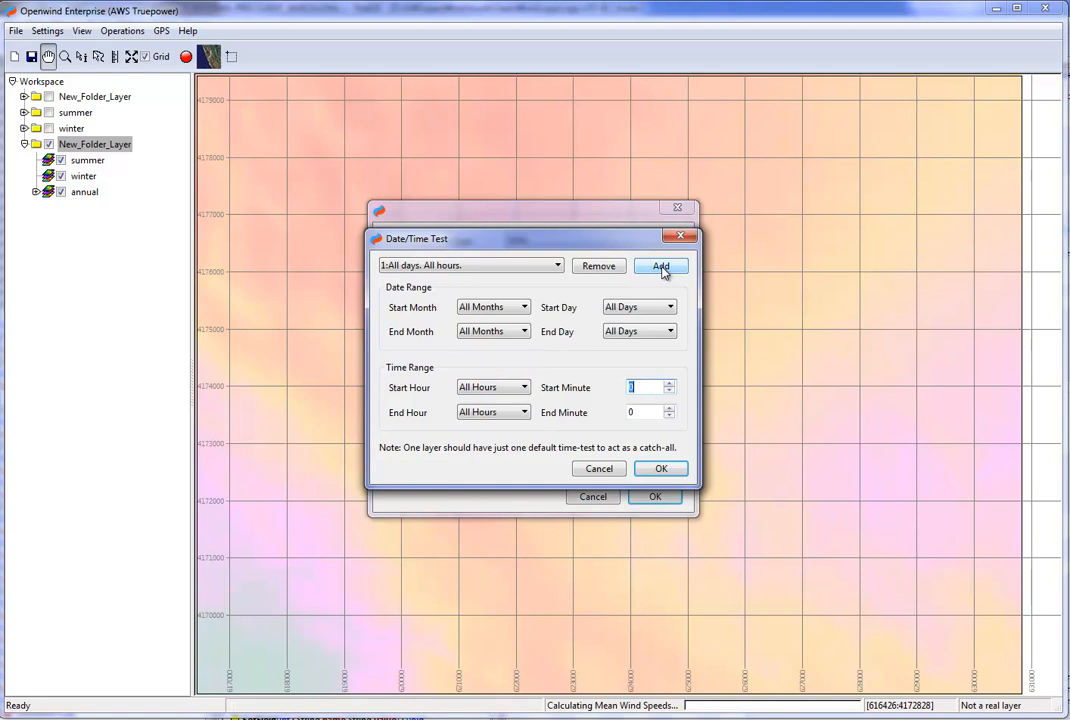
click(545, 269)
click(545, 269)
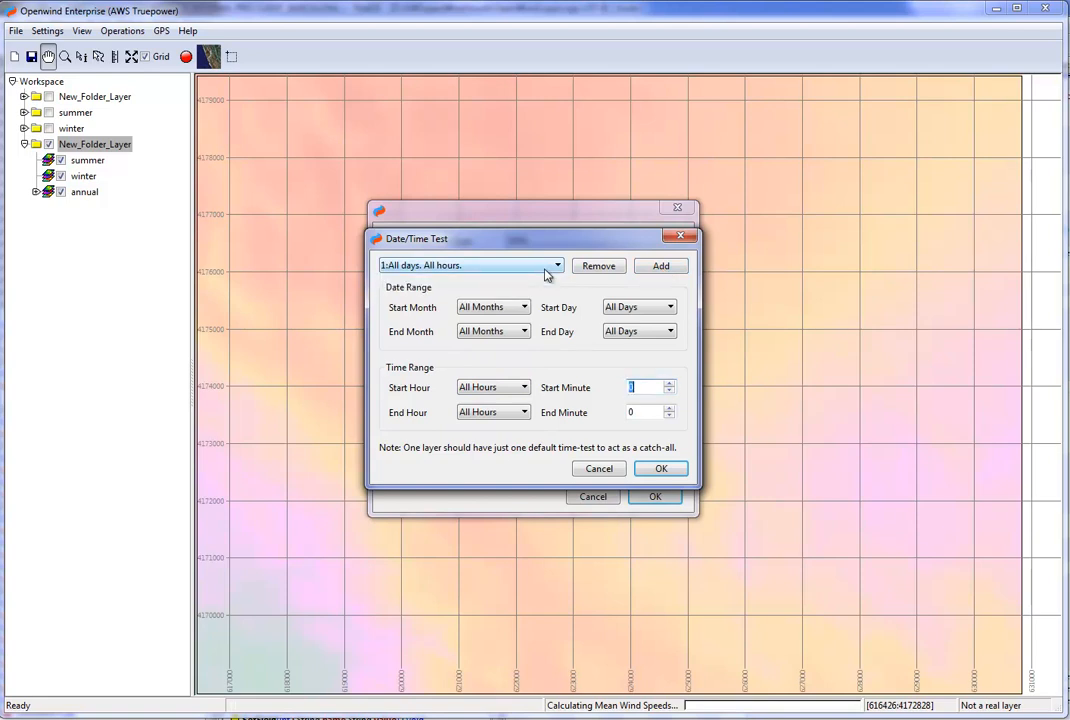
click(499, 307)
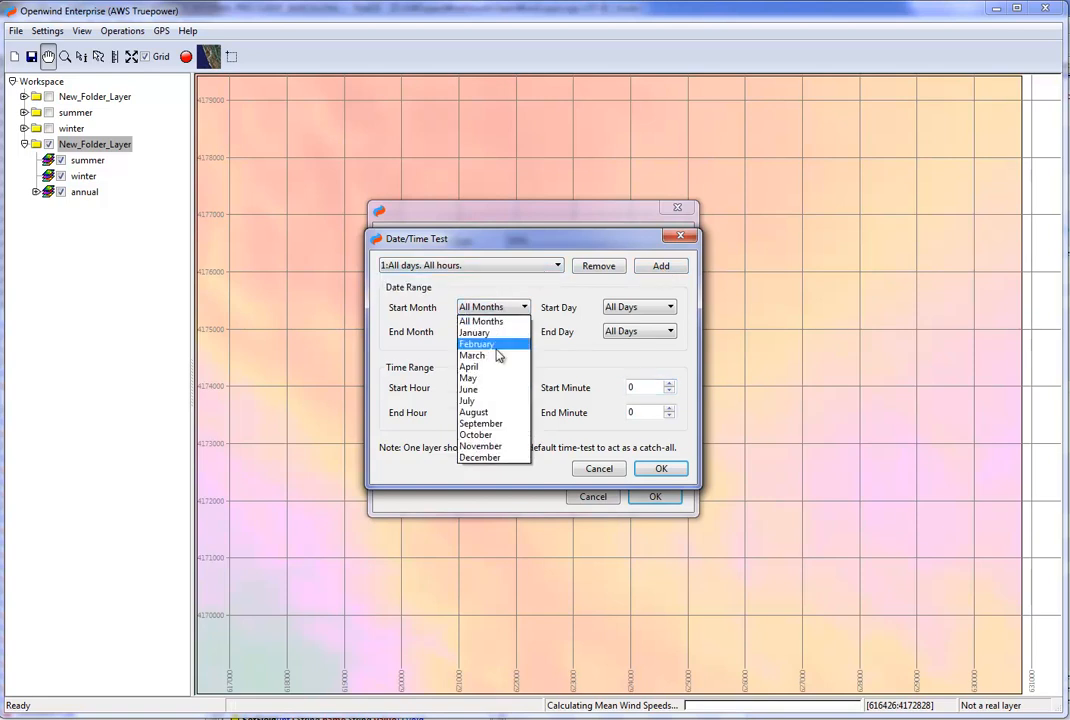
click(497, 436)
click(495, 331)
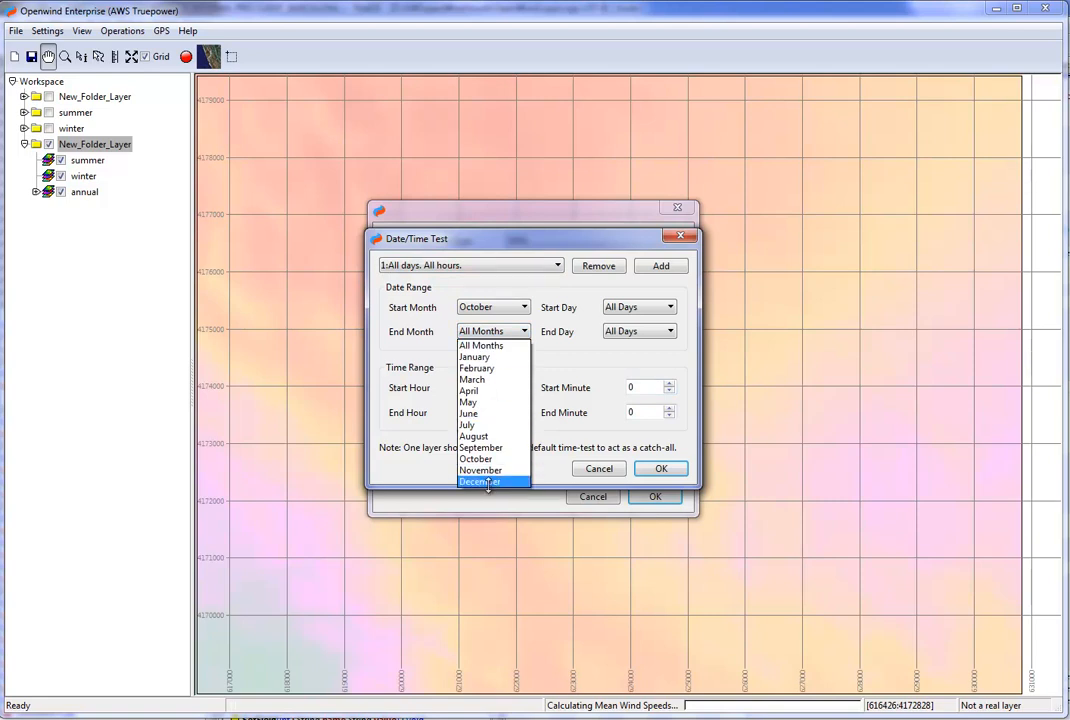
click(489, 482)
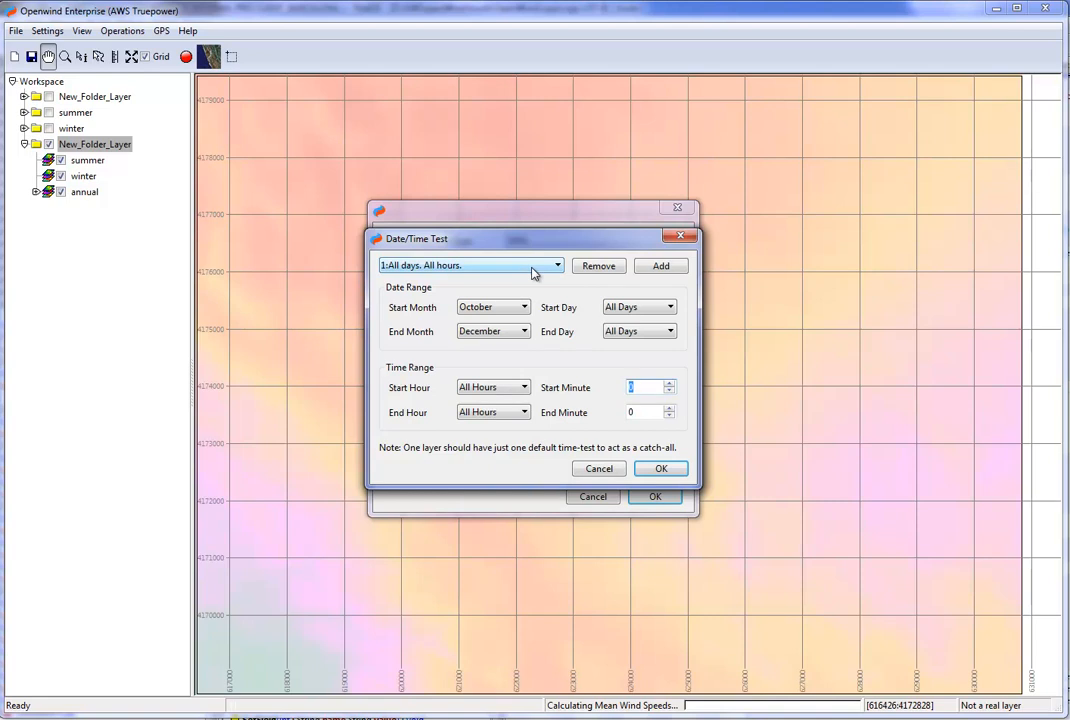
click(660, 468)
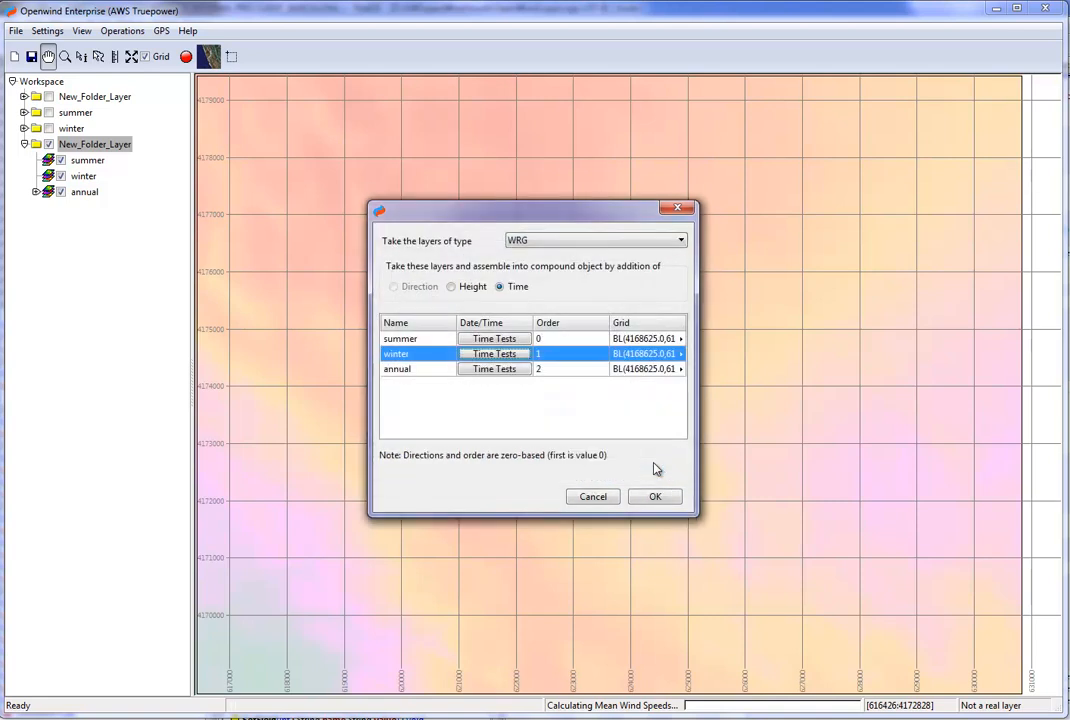
Accept the all-days, all-hours time test for the annual layer as the catch-all and create the multi-case WRG.
click(482, 369)
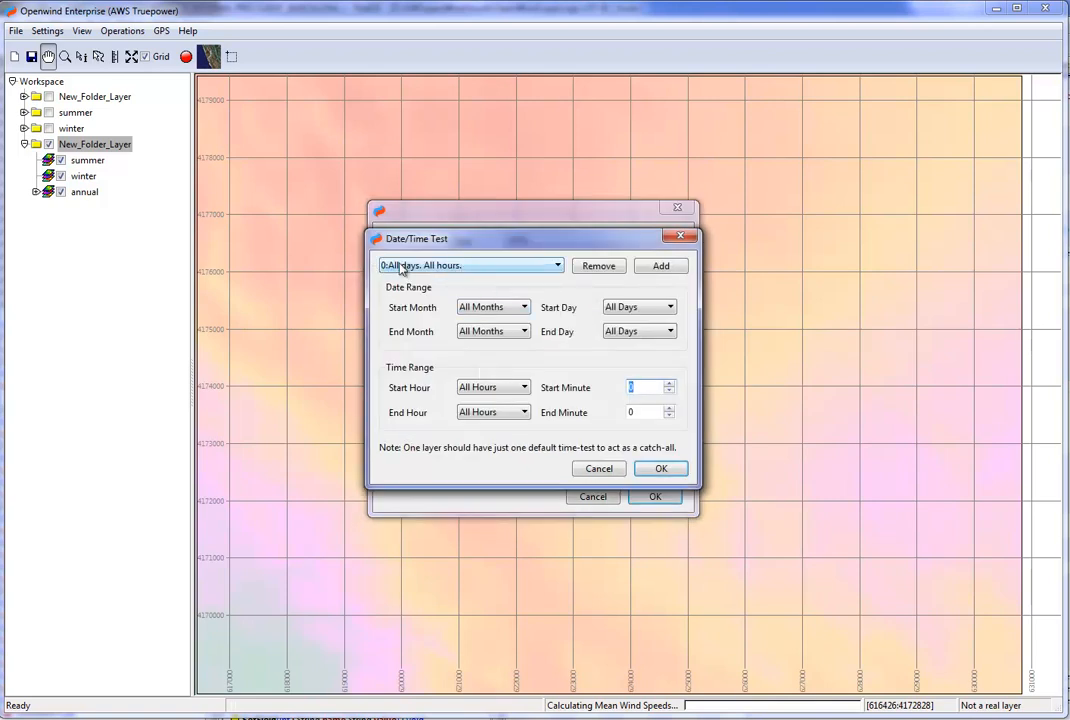
click(661, 468)
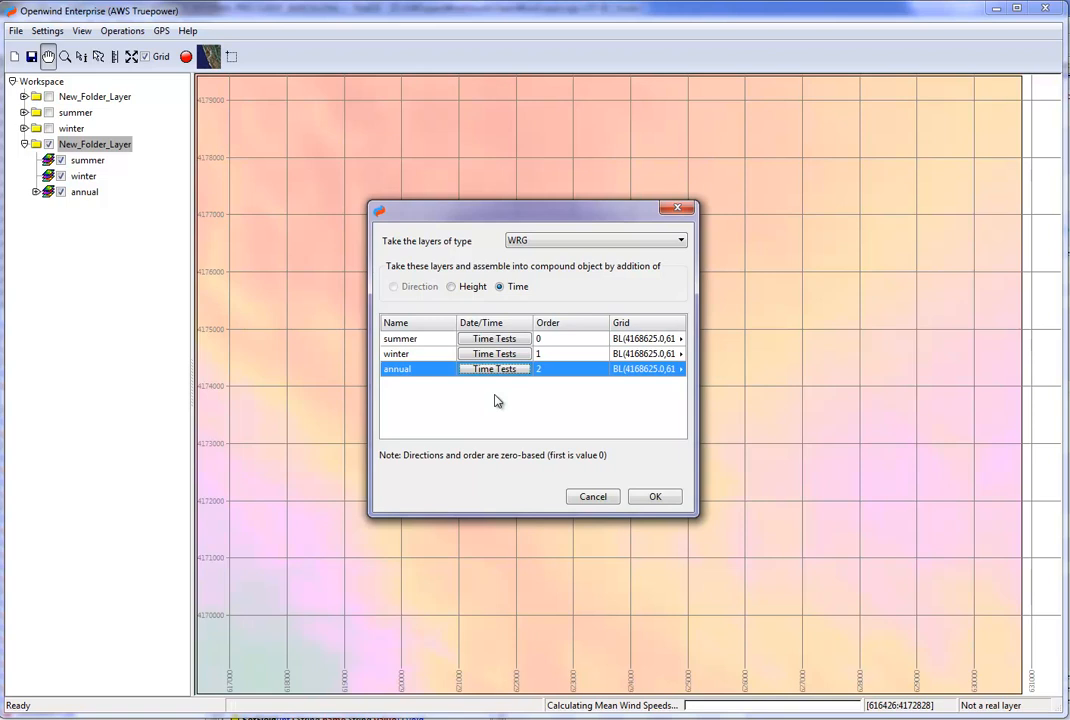
click(664, 500)
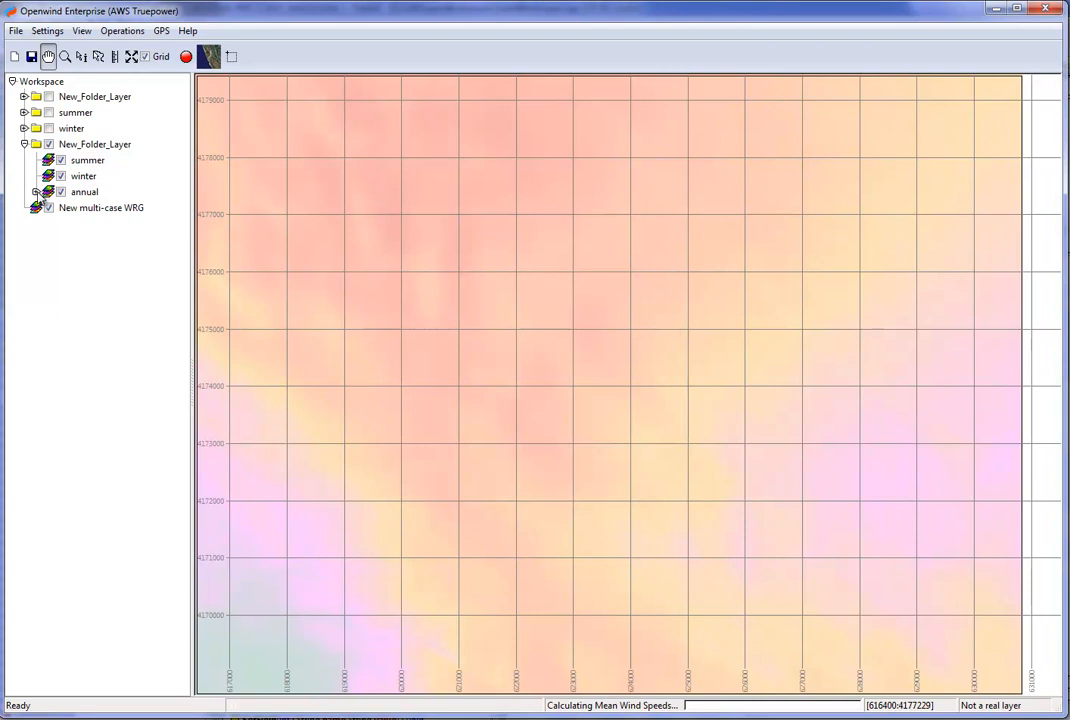
Hide and collapse the folder holding the three multi-height WRGs, and select the new multi-case WRG layer.
click(47, 144)
click(24, 144)
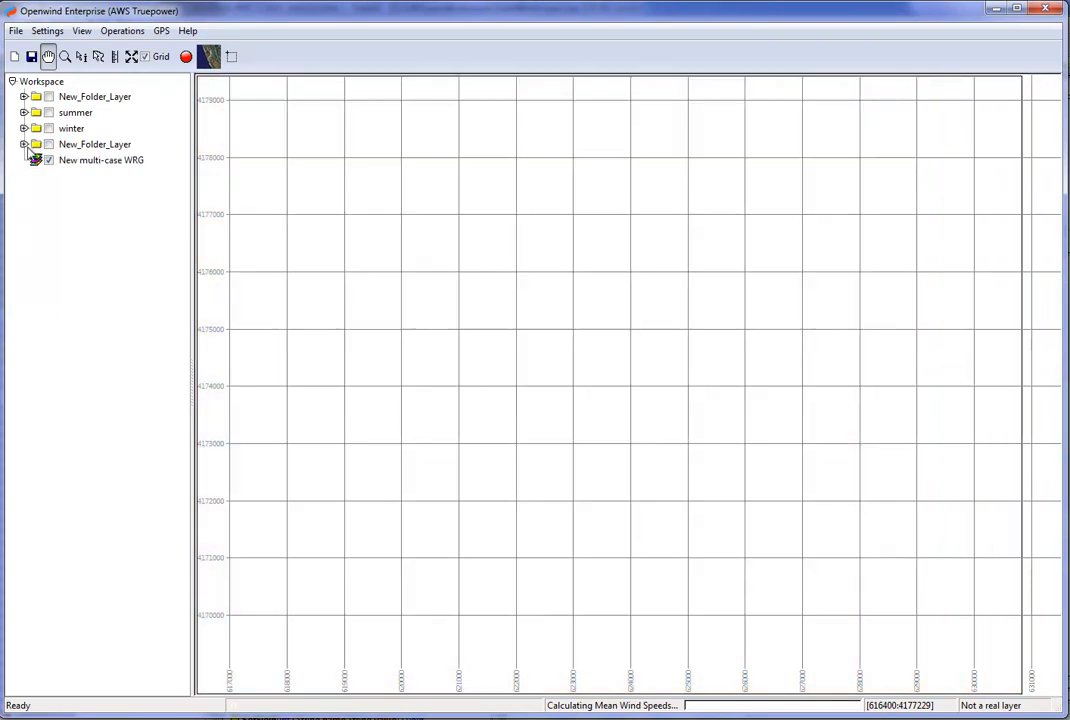
click(76, 161)
Turn on recreating the mean wind speed and mean wind speed per direction display layers in the preferences.
click(47, 31)
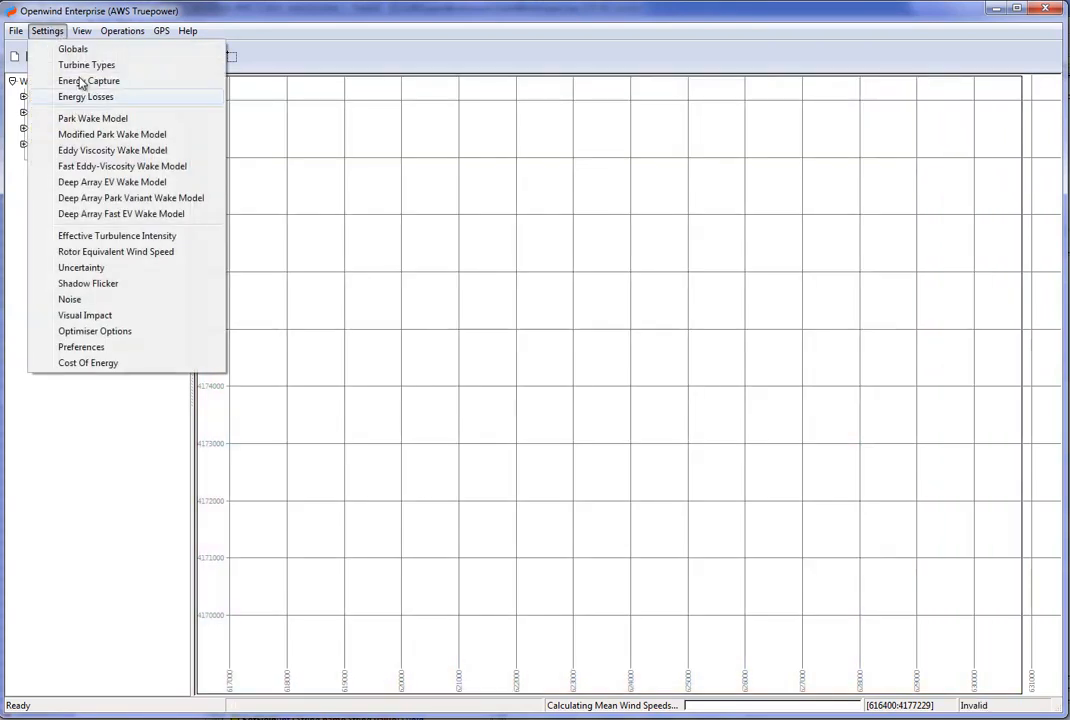
click(81, 349)
click(206, 400)
click(206, 417)
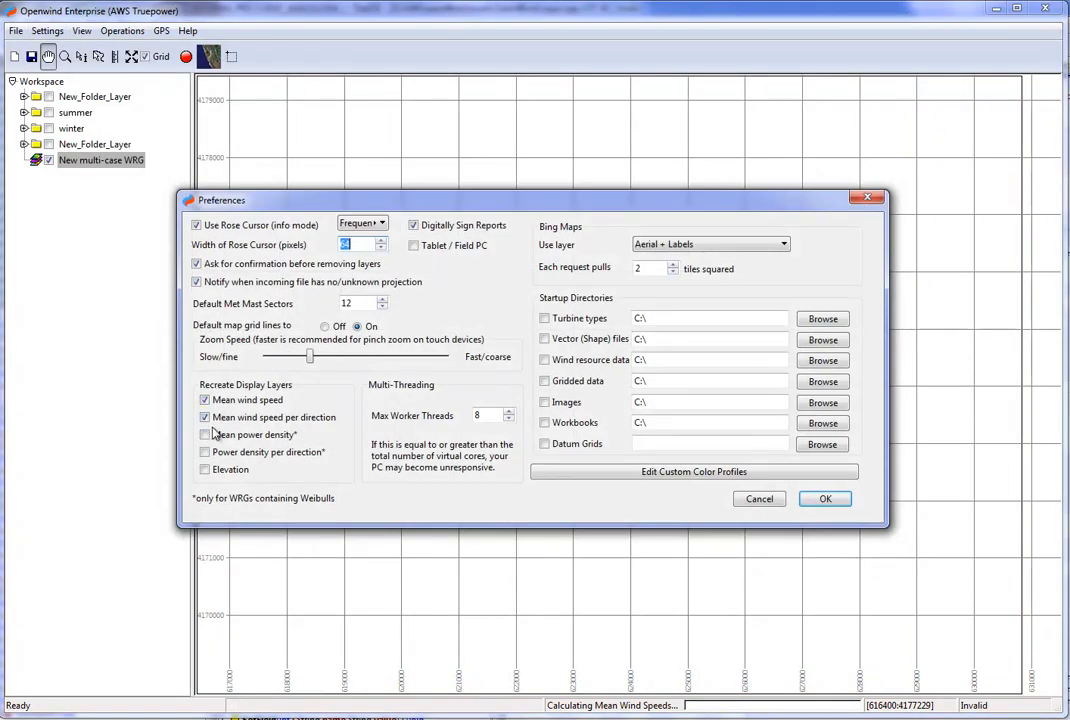
click(822, 505)
Recreate the display layers of the new multi-case WRG and expand it to list its wind speed layers.
right_click(81, 165)
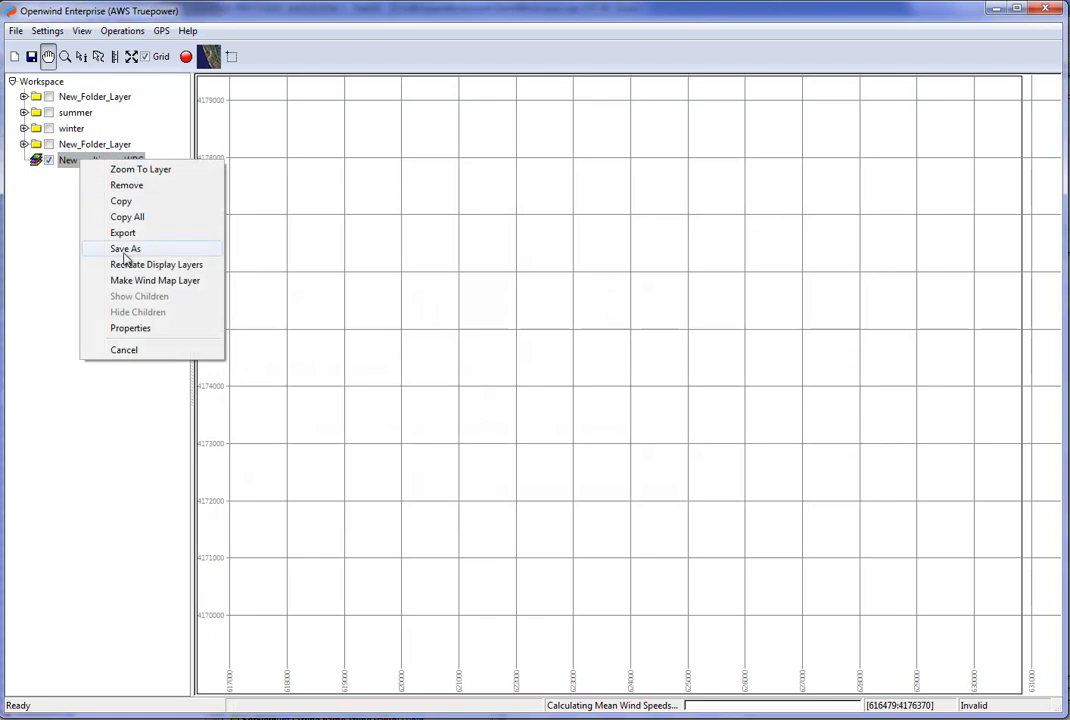
click(126, 266)
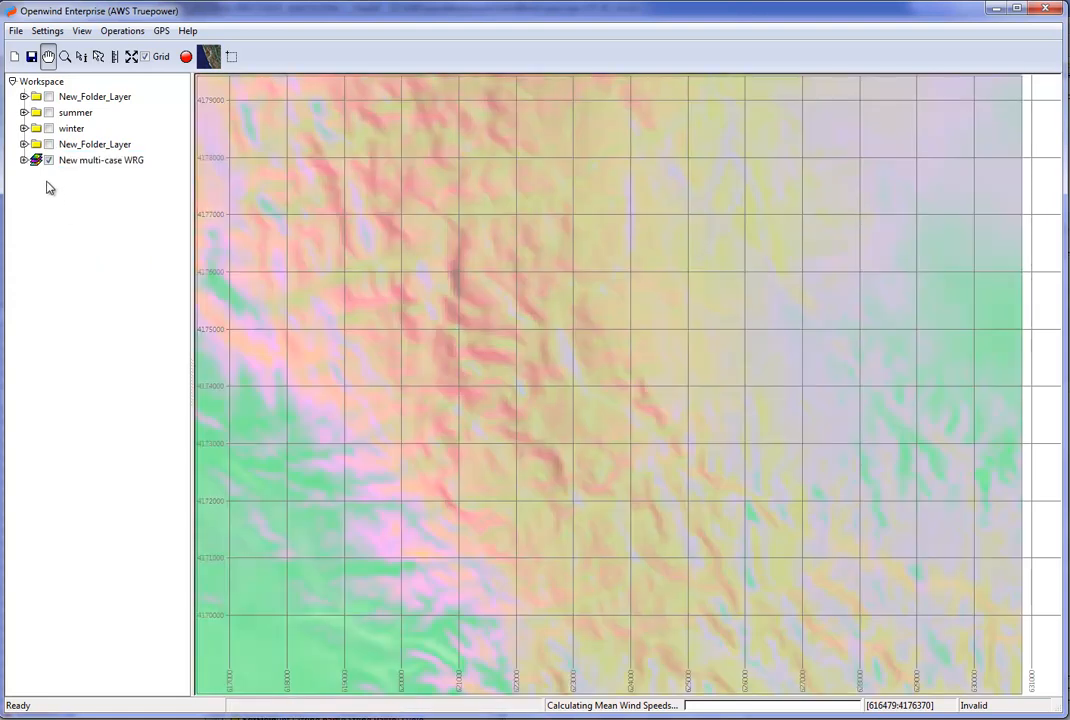
click(24, 160)
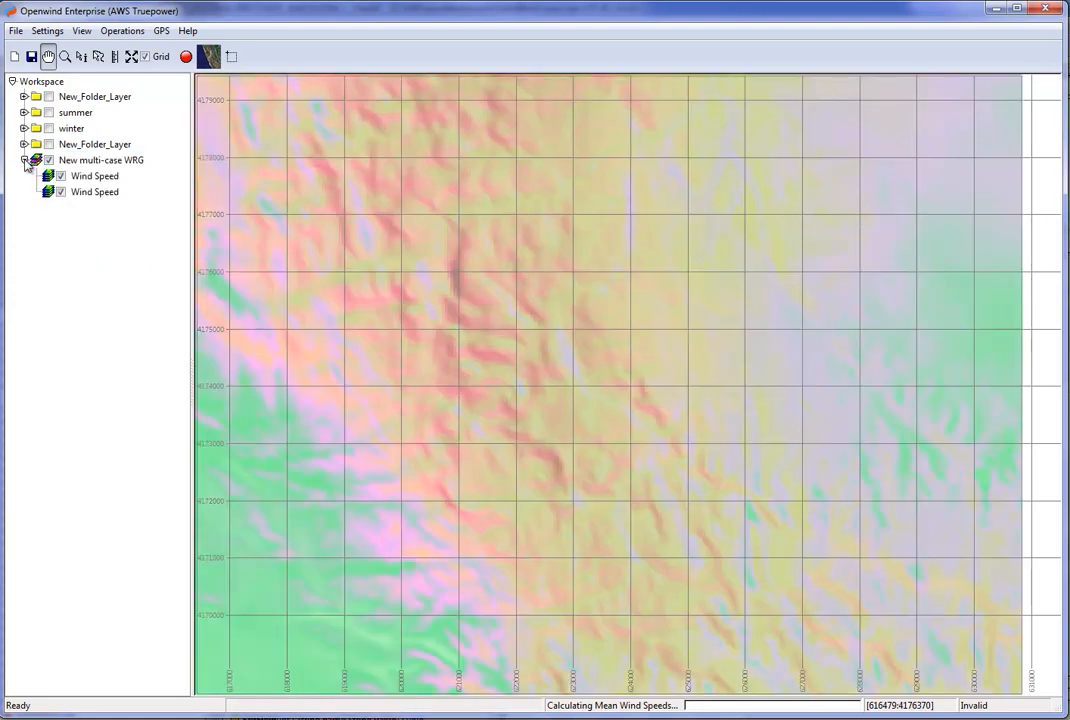
View the mean wind speed layer at 20 m for the winter and all-days cases, and return to the April to September case.
click(88, 178)
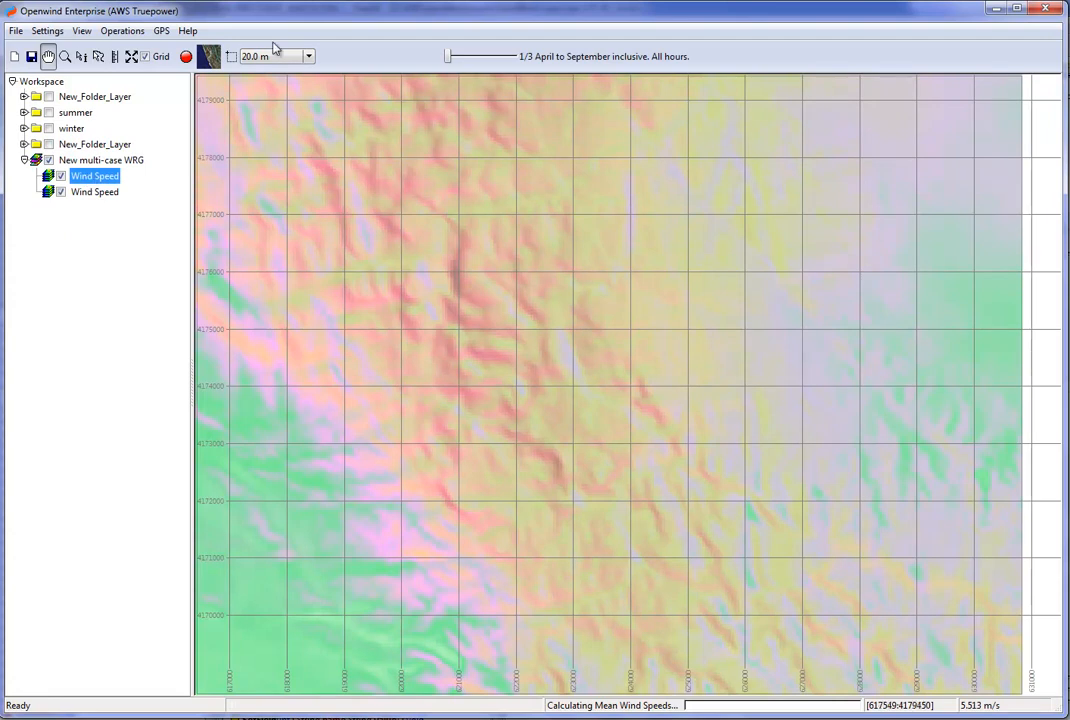
click(485, 59)
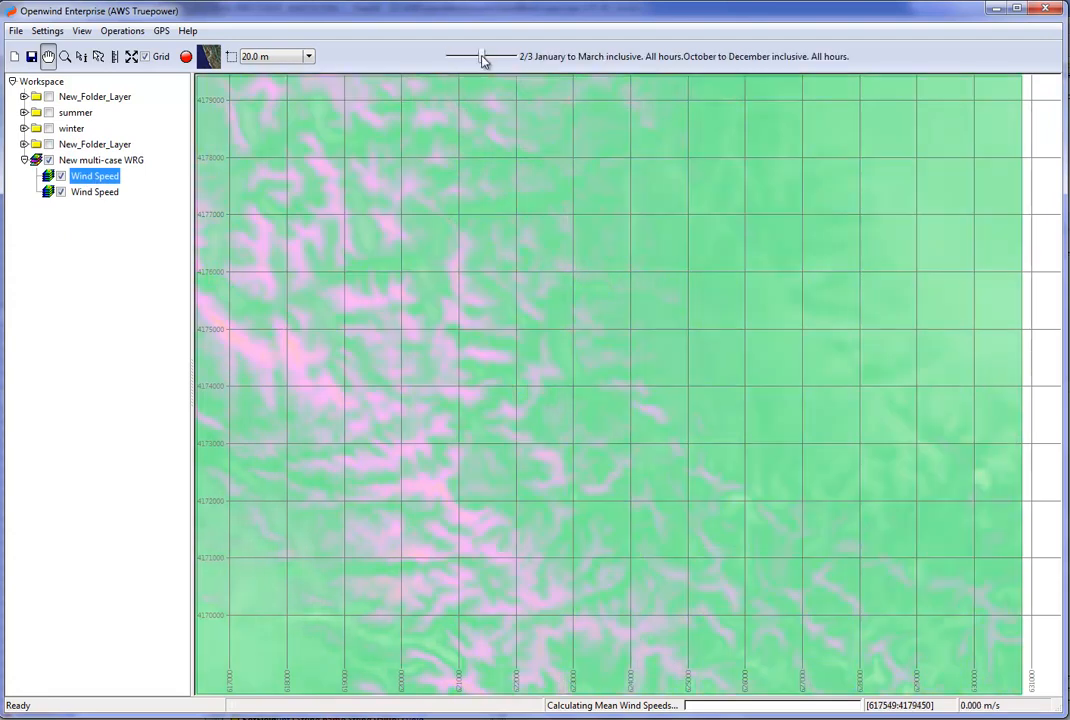
click(516, 60)
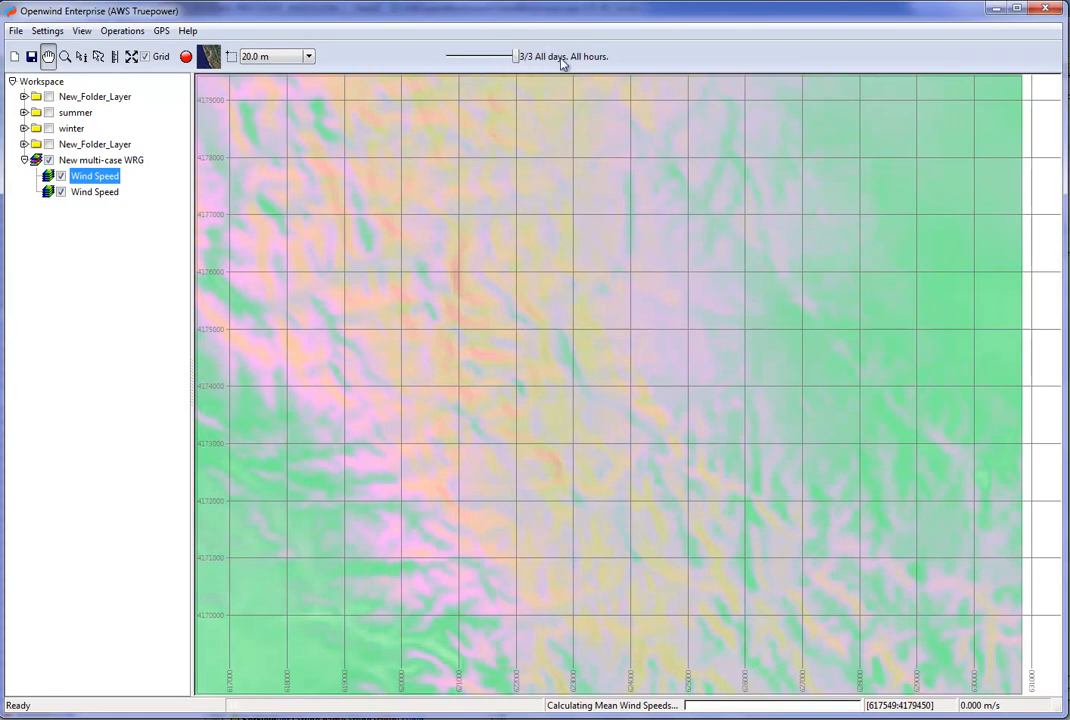
drag(515, 57, 448, 60)
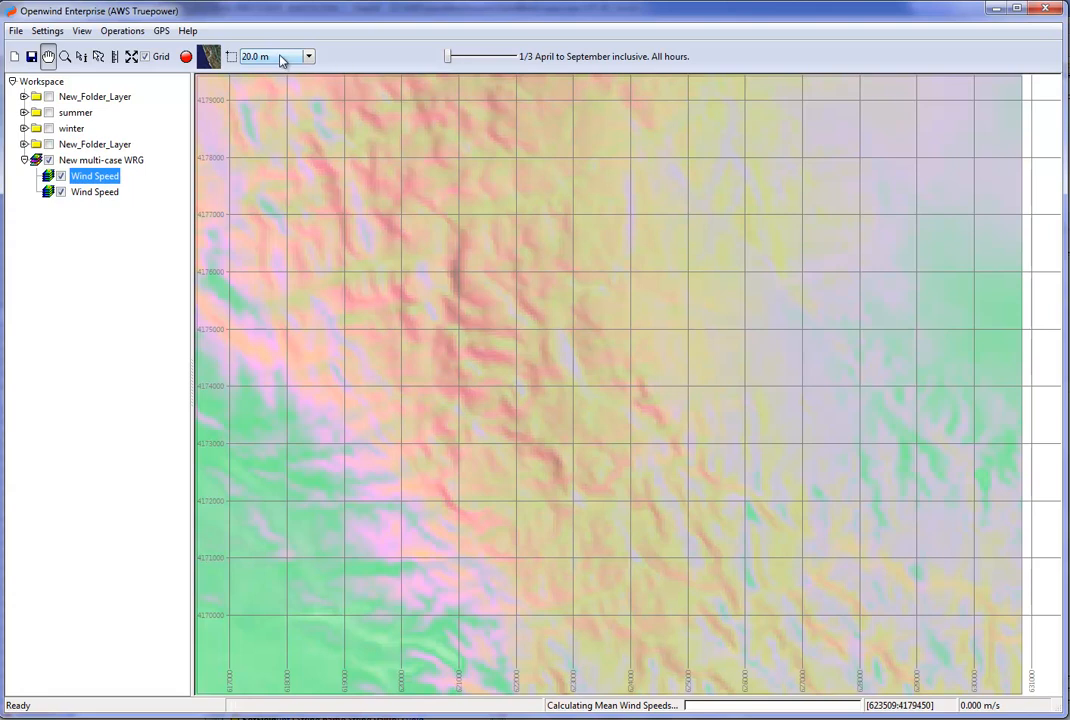
Step the mean wind speed layer through heights up to 160 m, then compare the winter and summer cases at 140 m.
scroll(281, 59, down, 6)
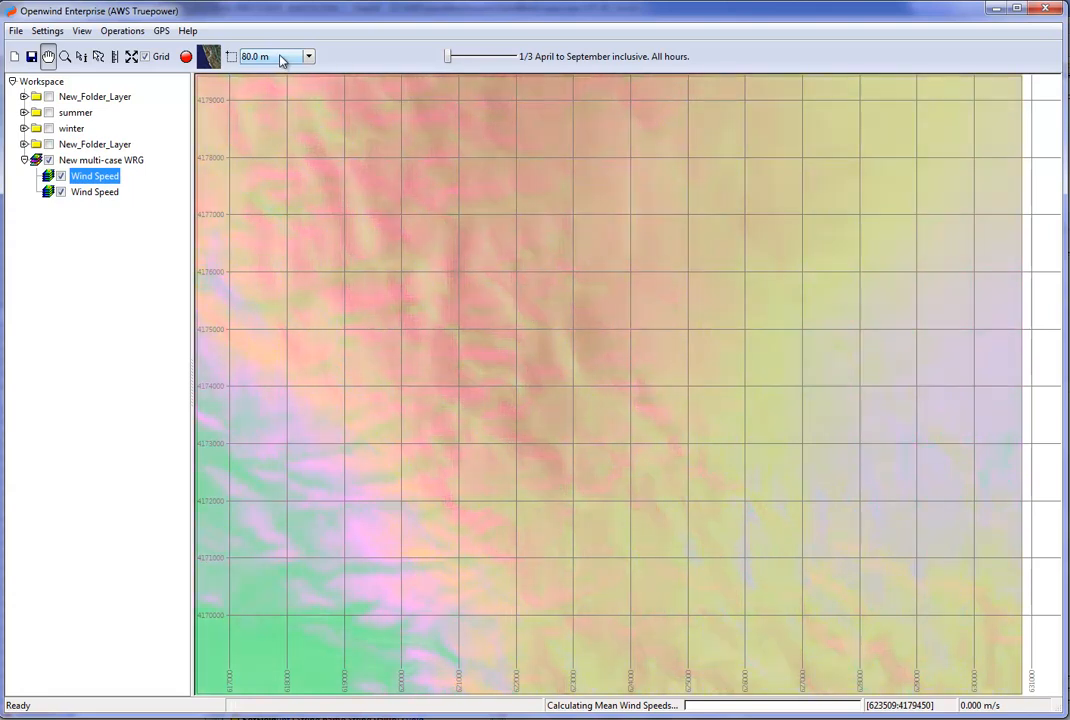
scroll(281, 59, up, 2)
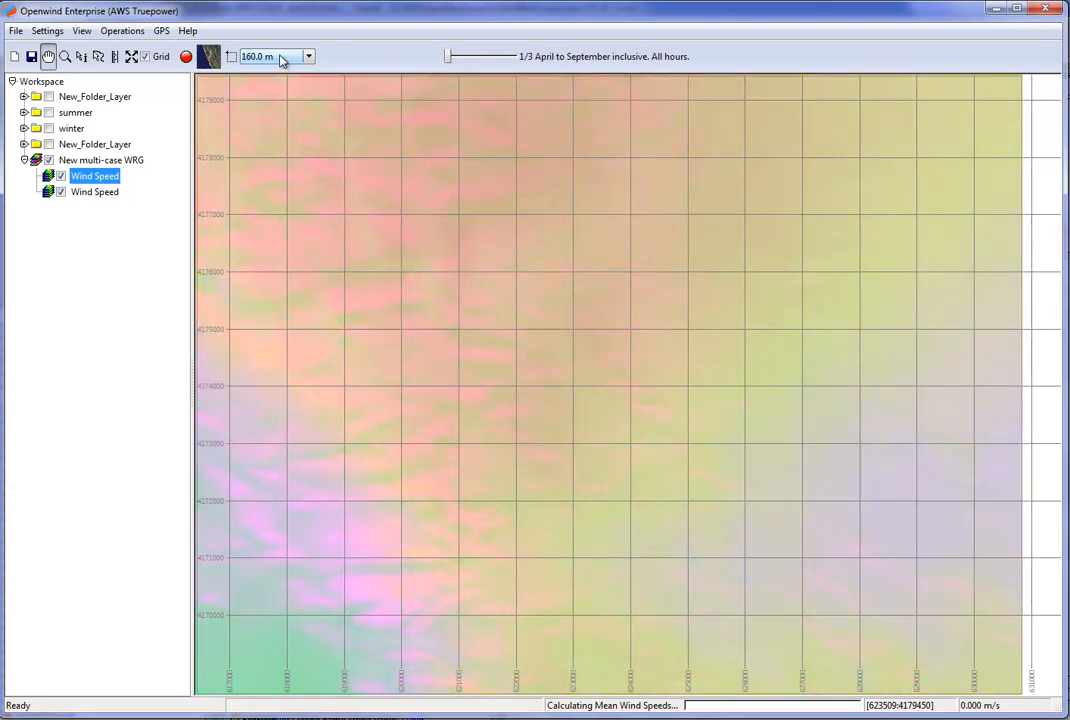
scroll(281, 60, down, 2)
drag(448, 60, 483, 60)
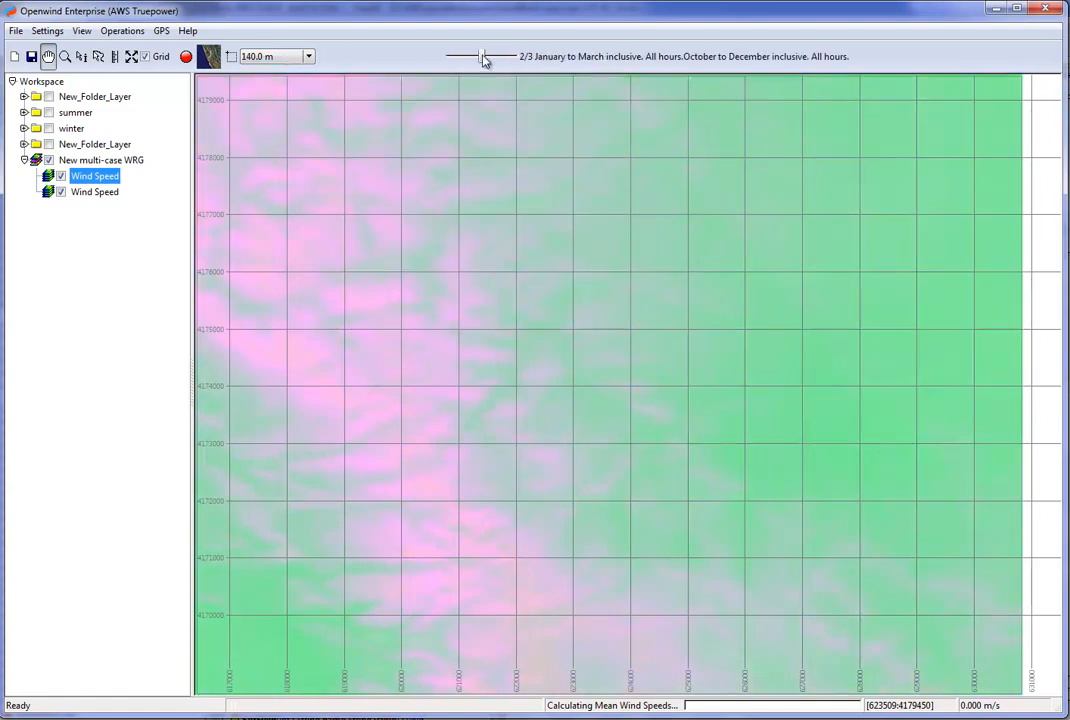
drag(490, 60, 448, 61)
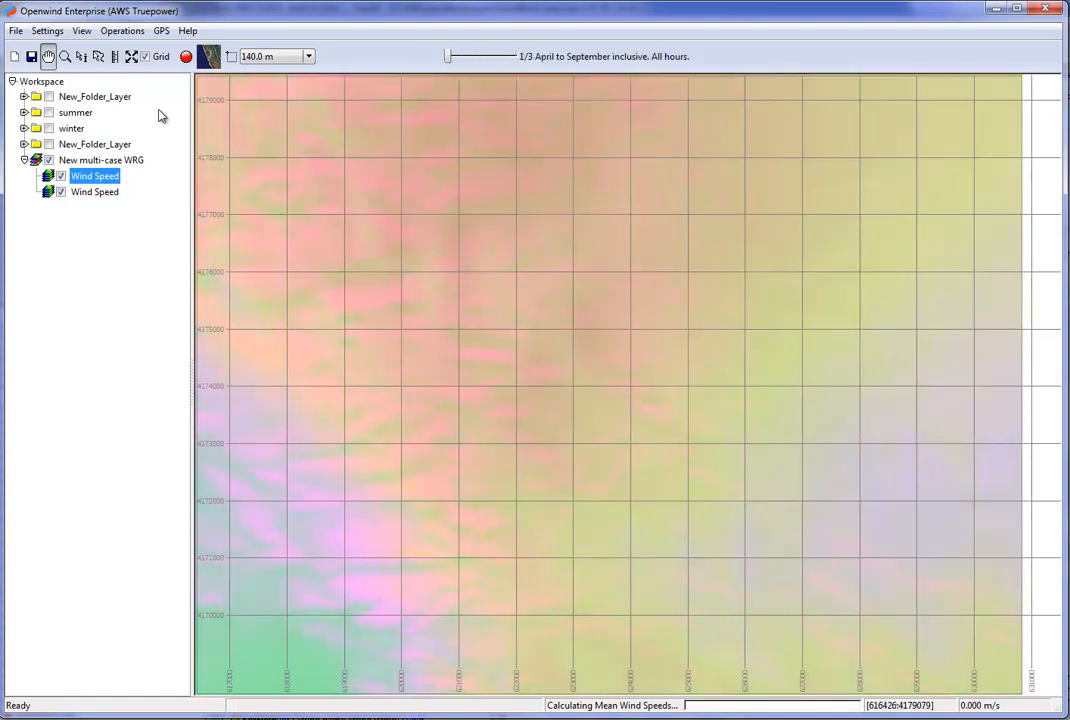
Hide the mean wind speed layer and show the per-direction wind speed layer for direction sector 9, 240 degrees.
click(60, 176)
click(92, 193)
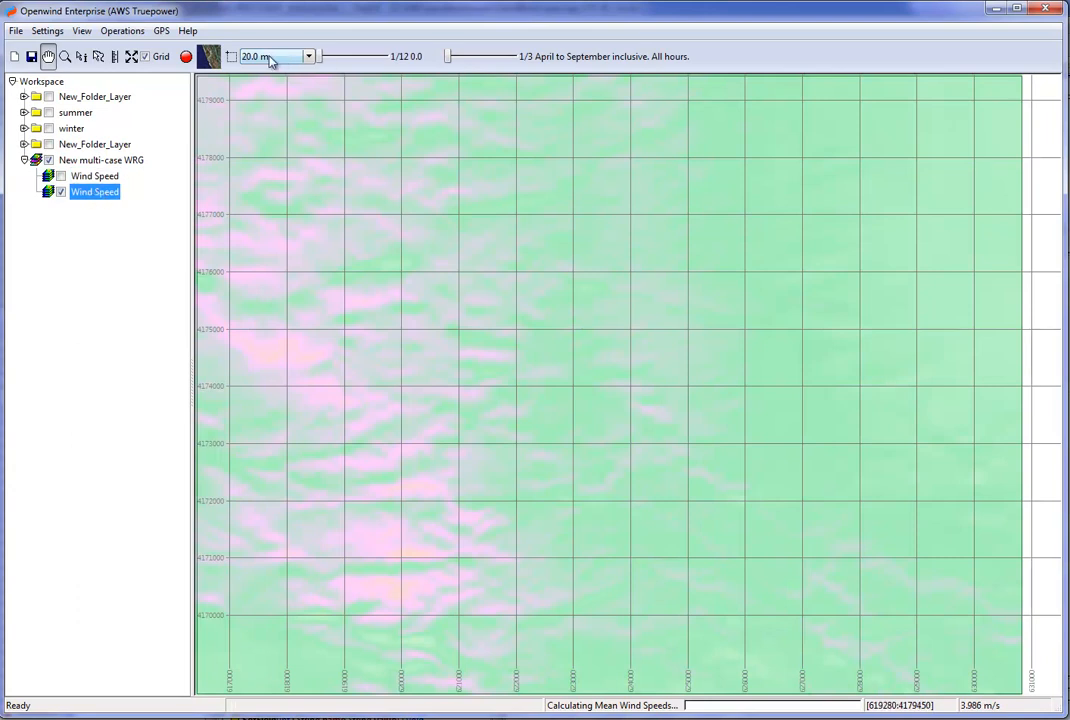
drag(330, 58, 378, 58)
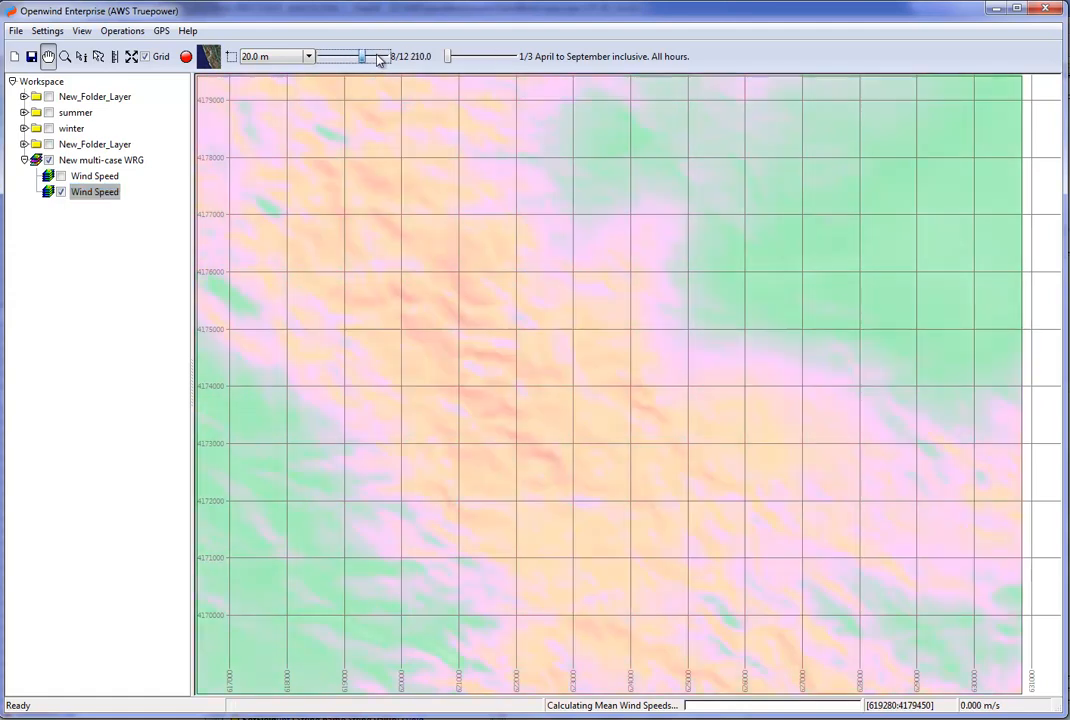
click(378, 60)
View the directional wind speeds at other heights and time cases, returning to 20 m and the April to September case.
scroll(286, 60, down, 3)
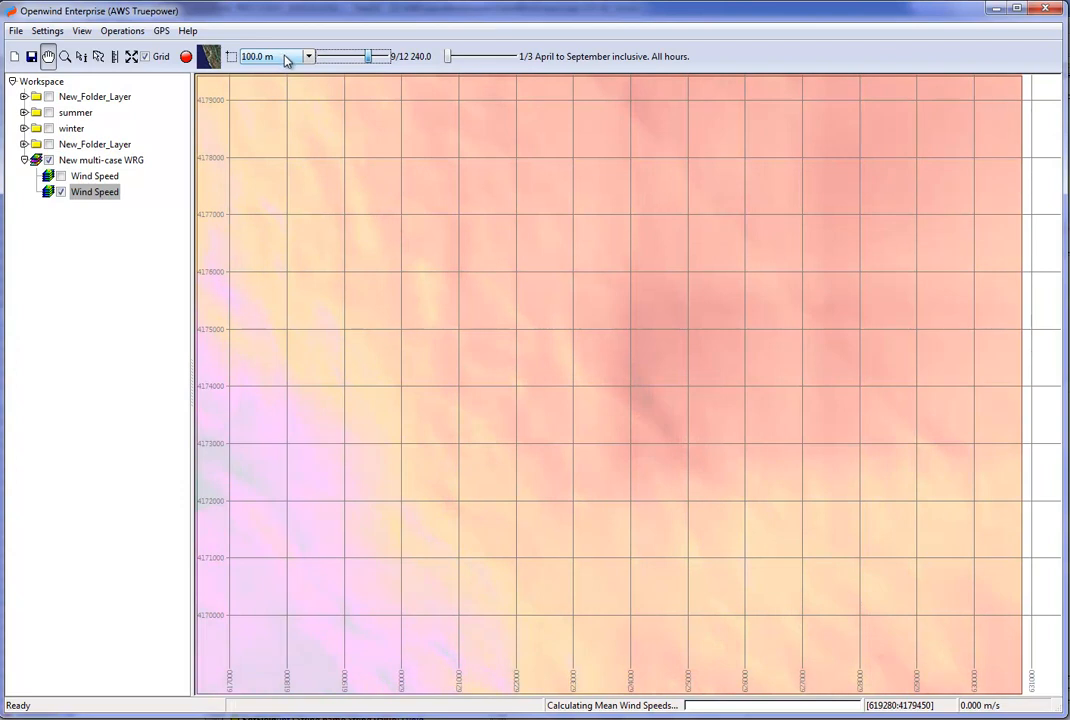
scroll(286, 60, up, 3)
click(482, 58)
mouse_move(482, 58)
mouse_down()
mouse_move(511, 60)
mouse_move(463, 62)
mouse_up()
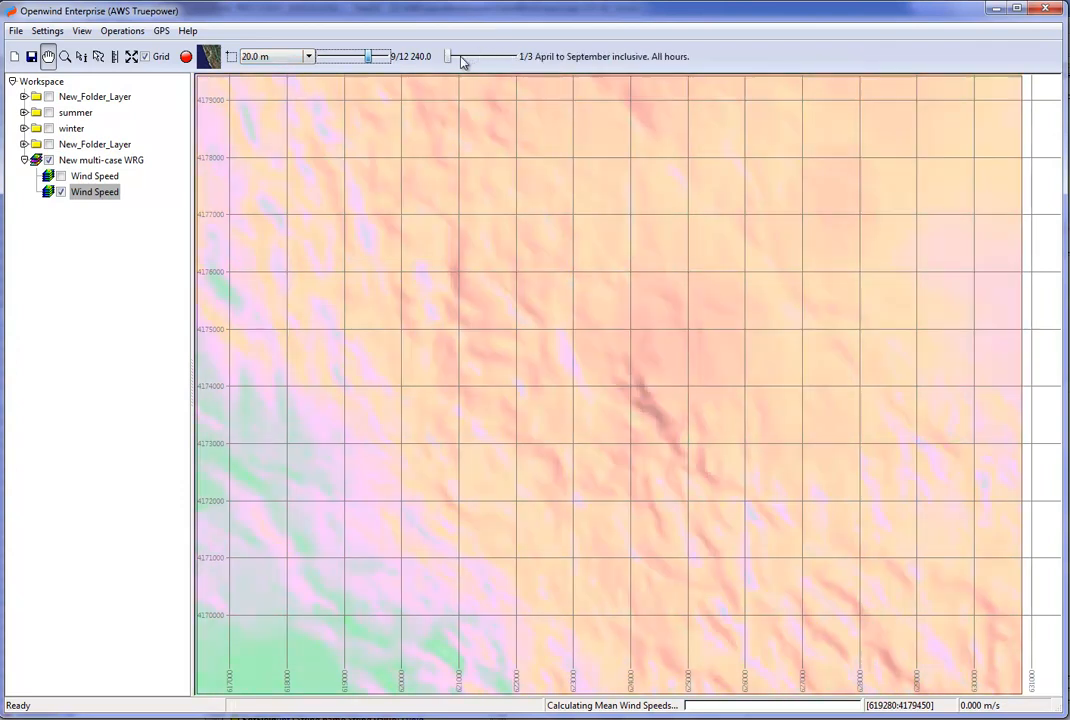
Select the multi-case WRG and its hidden mean wind speed layer to examine the height and time case controls.
click(97, 160)
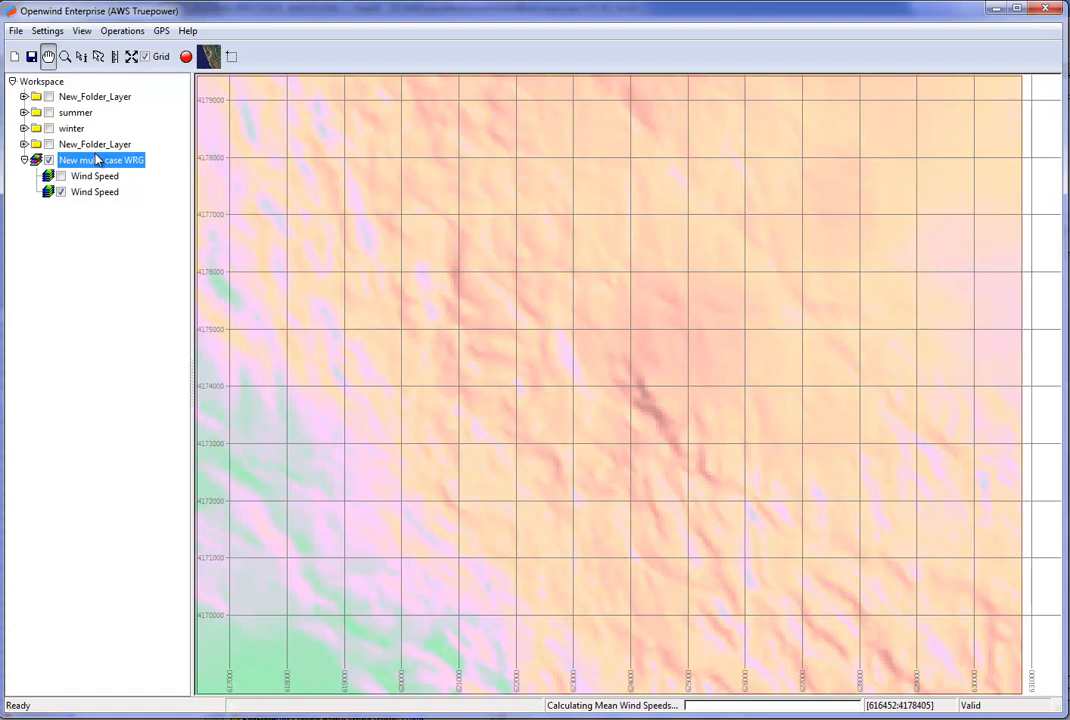
click(88, 177)
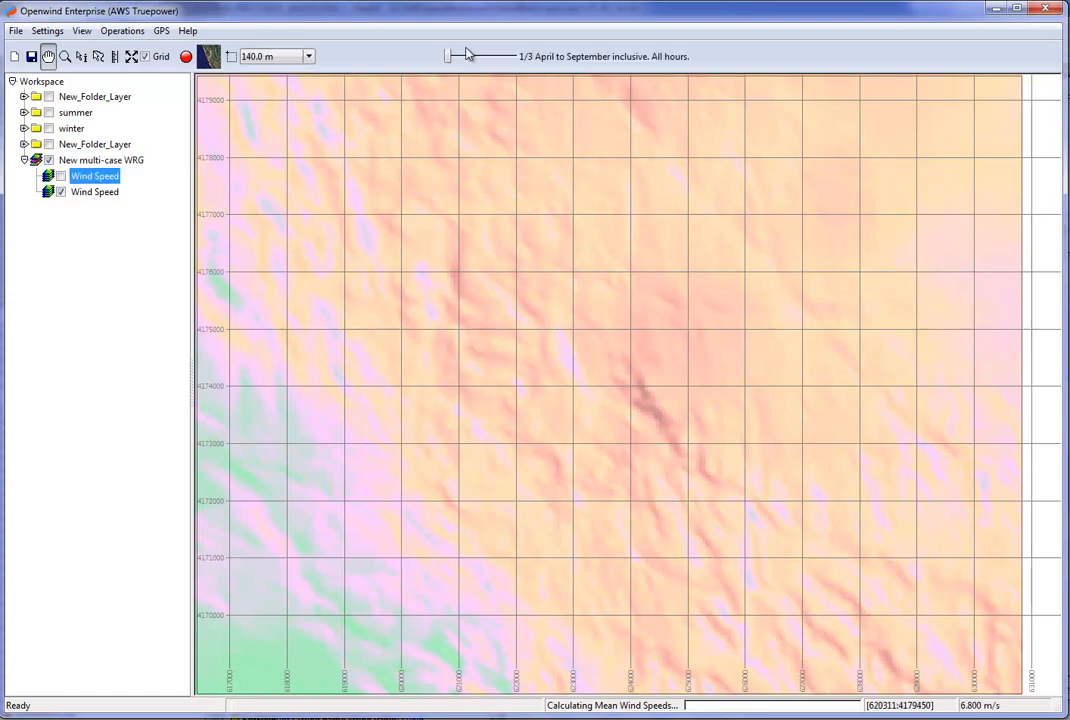